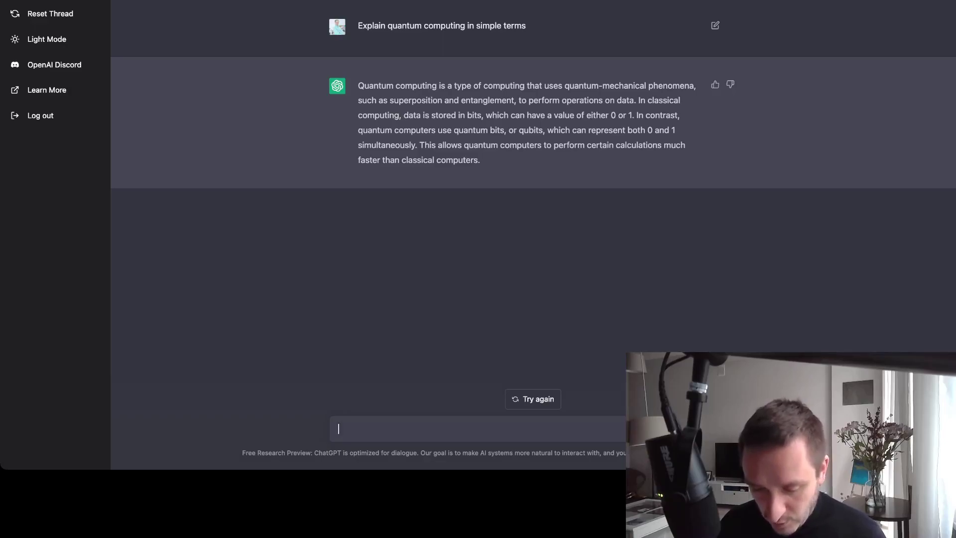
Step: Send the prompt 'Write me a simple Python code for reading .csv file and printing the top 5' columns
{"action": "type", "text": "Write me a simple "}
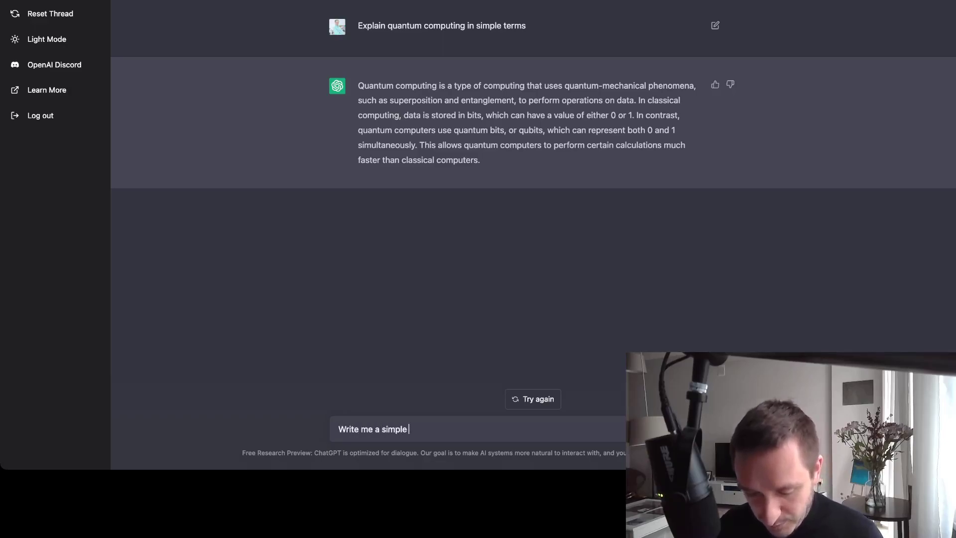
{"action": "type", "text": "Python code for "}
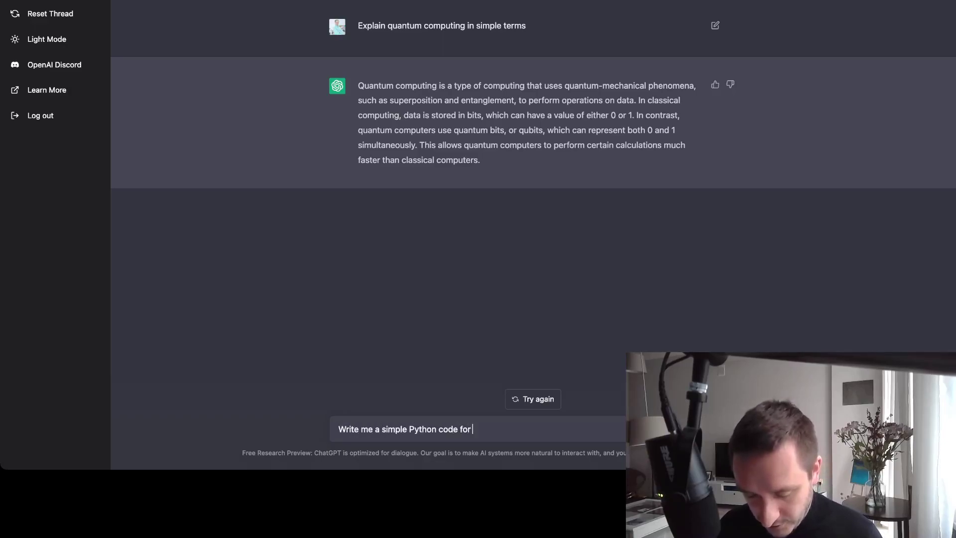
{"action": "type", "text": "re"}
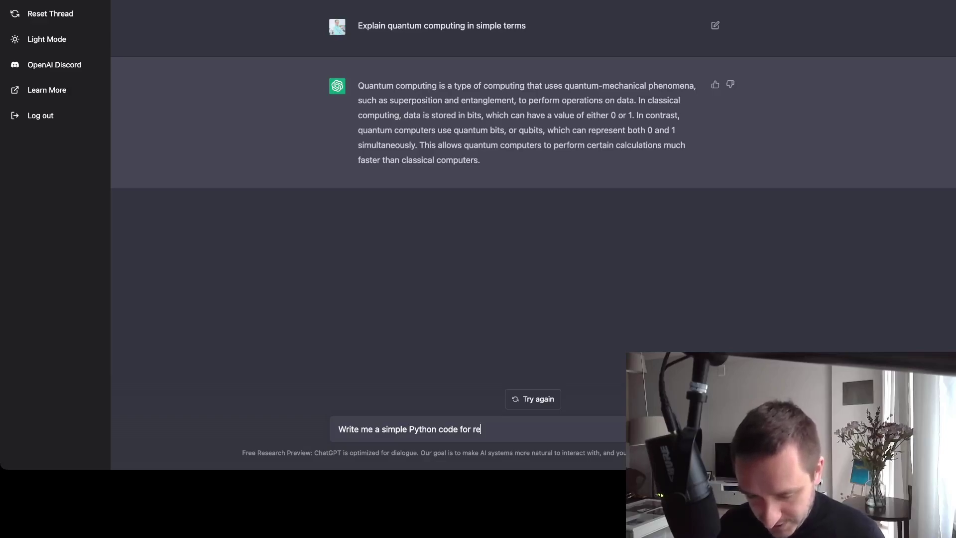
{"action": "type", "text": "ading .csv "}
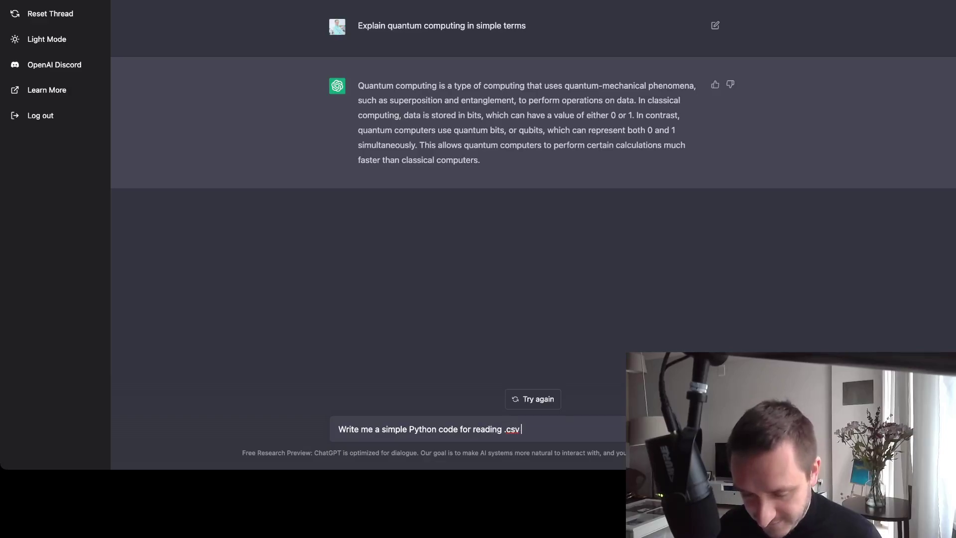
{"action": "type", "text": "file and outpt"}
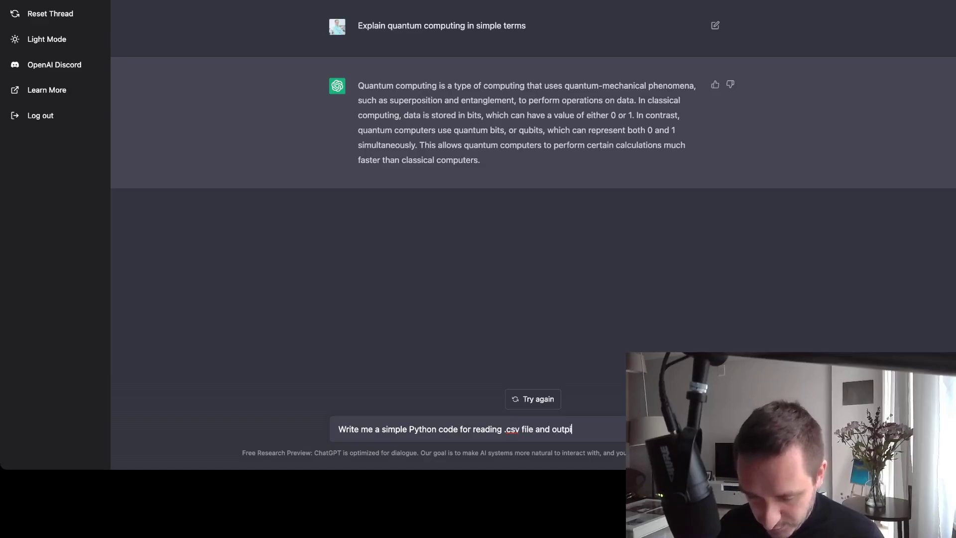
{"action": "key", "text": "BackSpace"}
{"action": "type", "text": "uting it"}
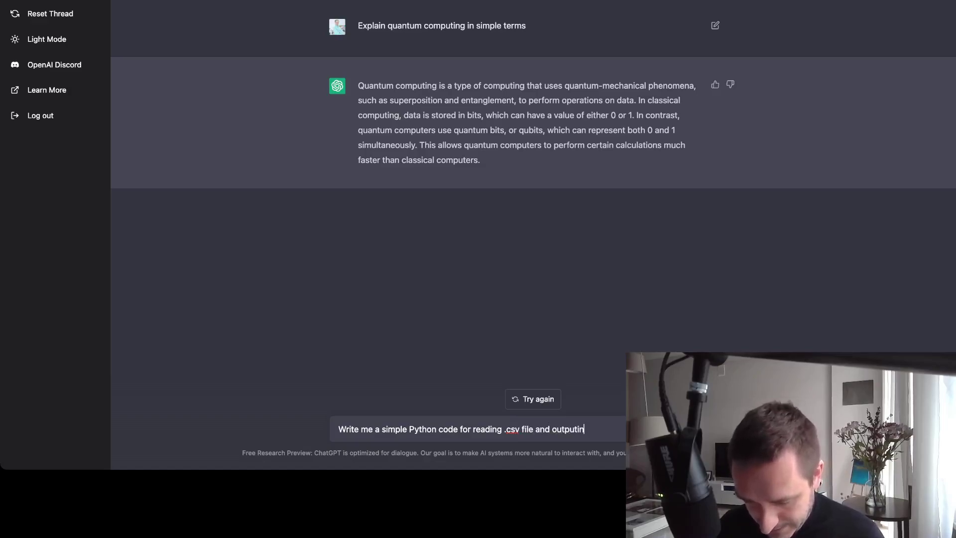
{"action": "key", "text": "BackSpace"}
{"action": "key", "text": "BackSpace"}
{"action": "key", "text": "BackSpace"}
{"action": "key", "text": "BackSpace"}
{"action": "key", "text": "BackSpace"}
{"action": "key", "text": "BackSpace"}
{"action": "key", "text": "BackSpace"}
{"action": "key", "text": "BackSpace"}
{"action": "key", "text": "BackSpace"}
{"action": "key", "text": "BackSpace"}
{"action": "key", "text": "BackSpace"}
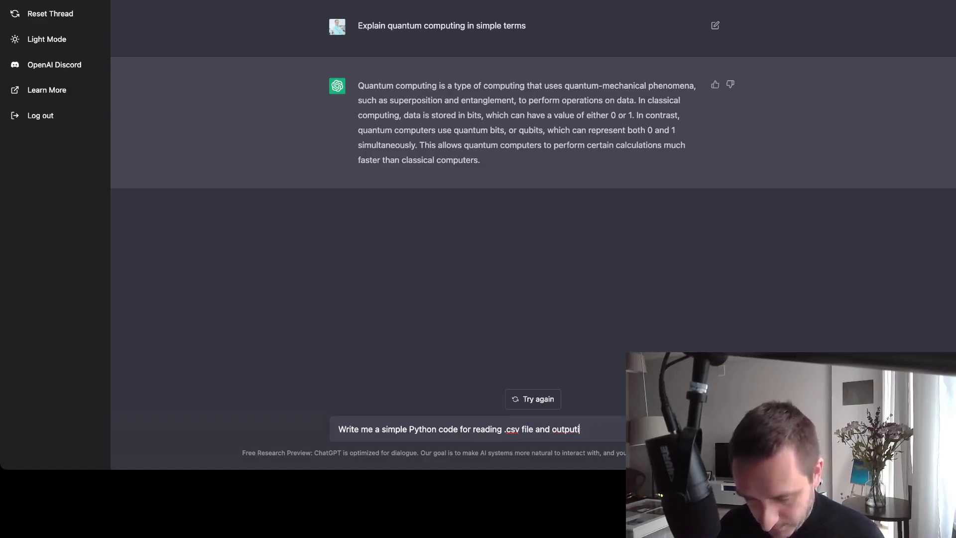
{"action": "type", "text": "prin"}
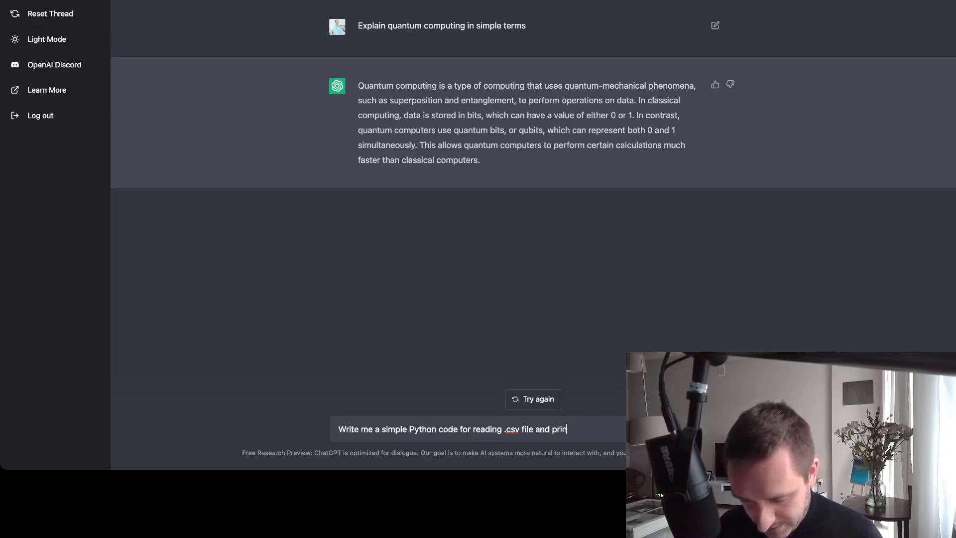
{"action": "type", "text": "ting the top 5 d"}
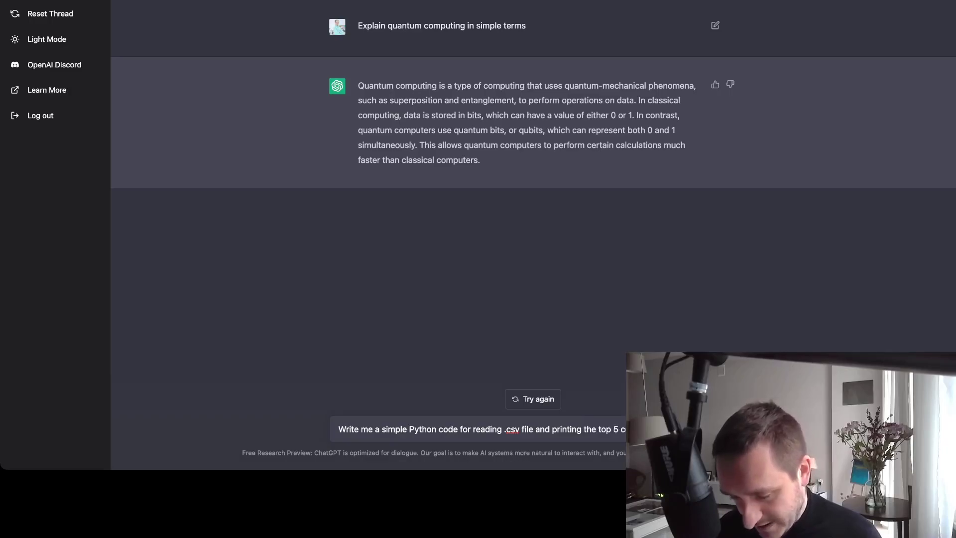
{"action": "key", "text": "Return"}
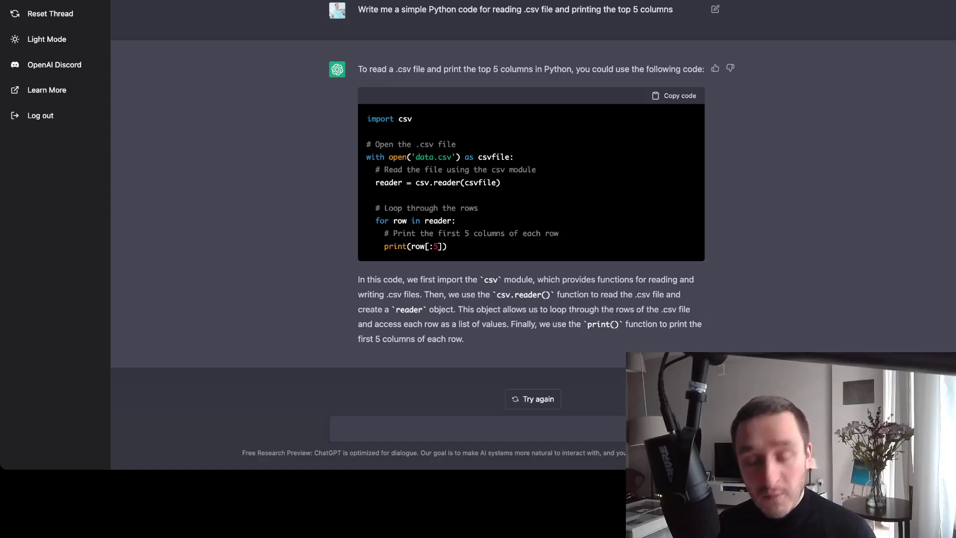
Step: Send the prompt 'Write me a Keras code for a linear regression'
{"action": "type", "text": "Write me a "}
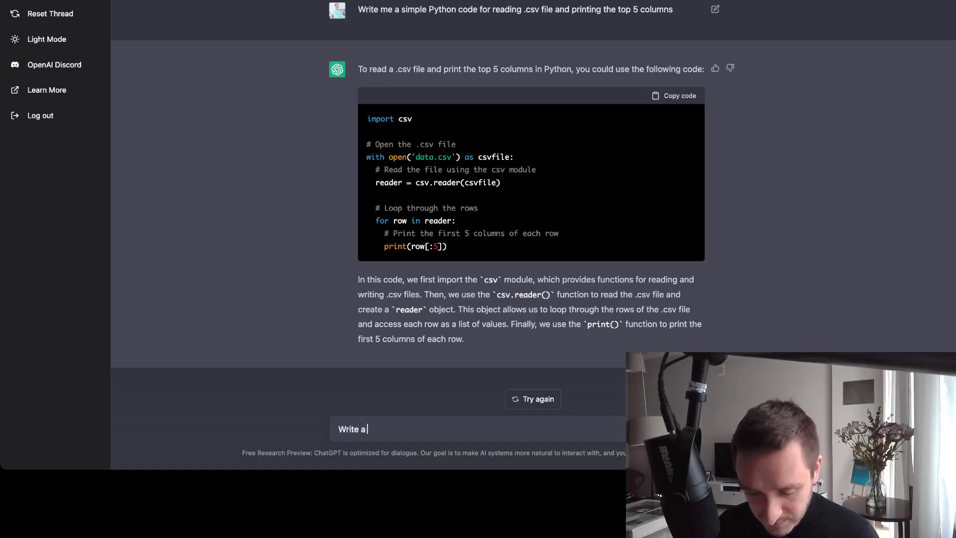
{"action": "type", "text": "tensor"}
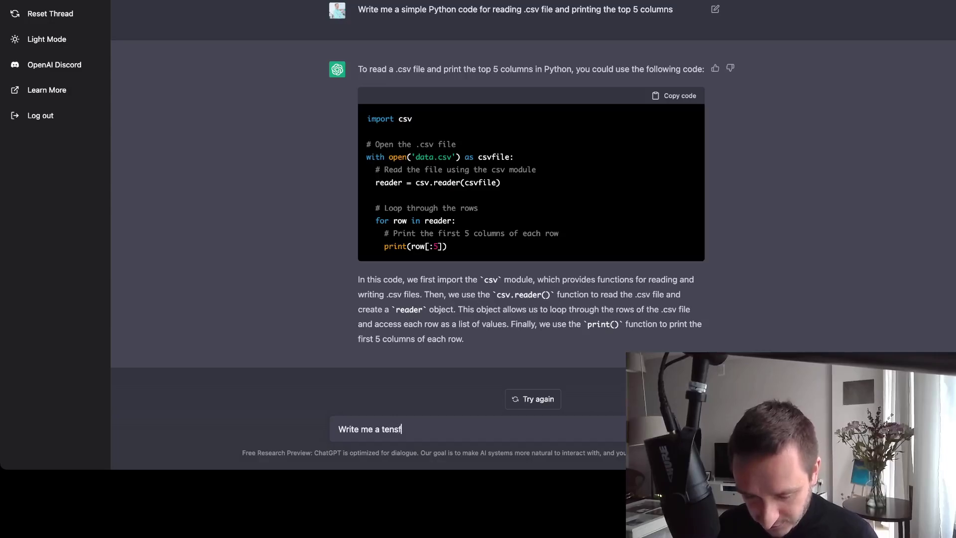
{"action": "key", "text": "BackSpace"}
{"action": "key", "text": "BackSpace"}
{"action": "key", "text": "BackSpace"}
{"action": "key", "text": "BackSpace"}
{"action": "key", "text": "BackSpace"}
{"action": "key", "text": "BackSpace"}
{"action": "type", "text": "Kera"}
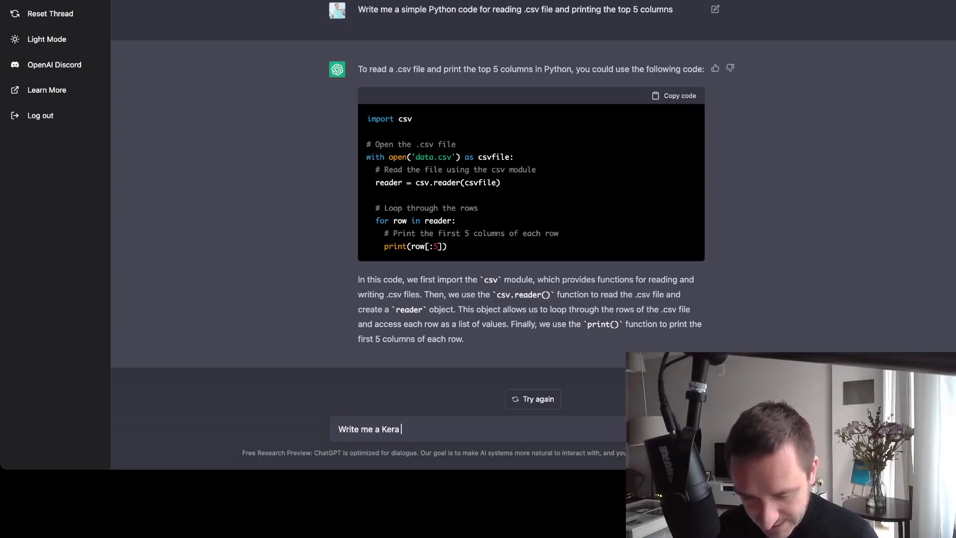
{"action": "type", "text": "s machine"}
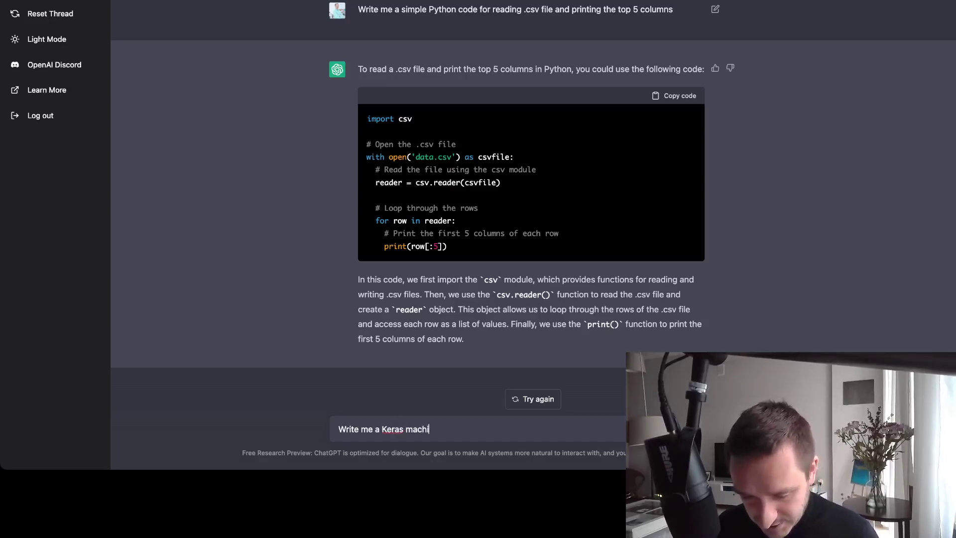
{"action": "key", "text": "BackSpace"}
{"action": "key", "text": "BackSpace"}
{"action": "key", "text": "BackSpace"}
{"action": "key", "text": "BackSpace"}
{"action": "key", "text": "BackSpace"}
{"action": "key", "text": "BackSpace"}
{"action": "key", "text": "BackSpace"}
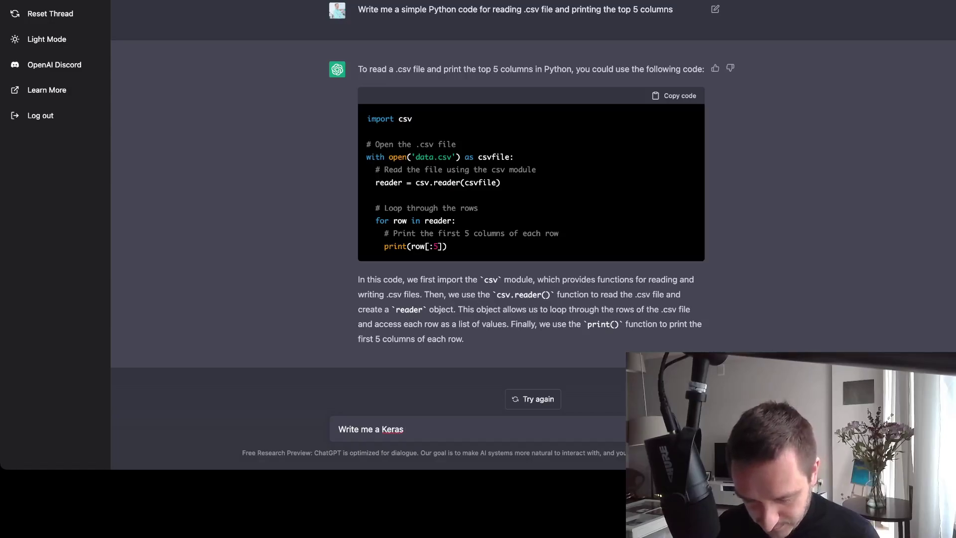
{"action": "type", "text": "code for a "}
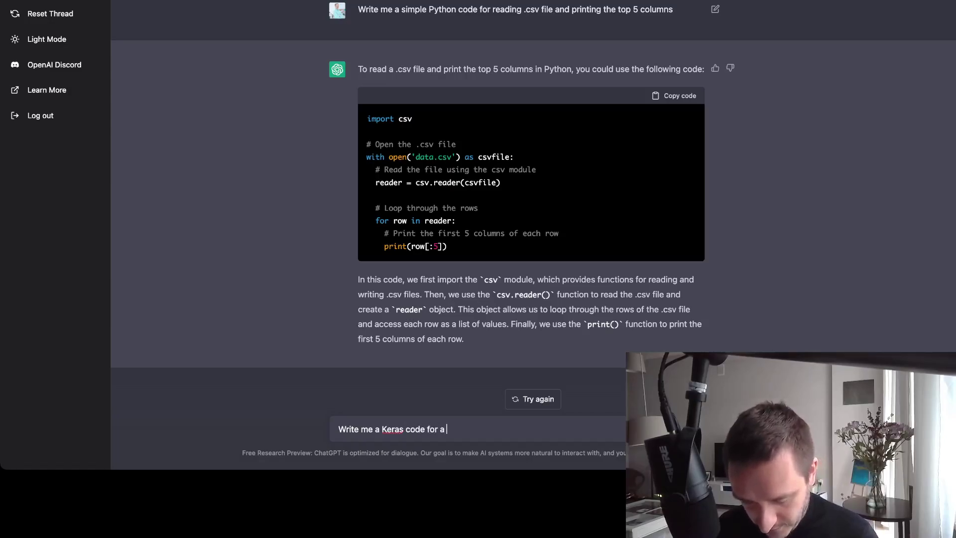
{"action": "type", "text": "linear "}
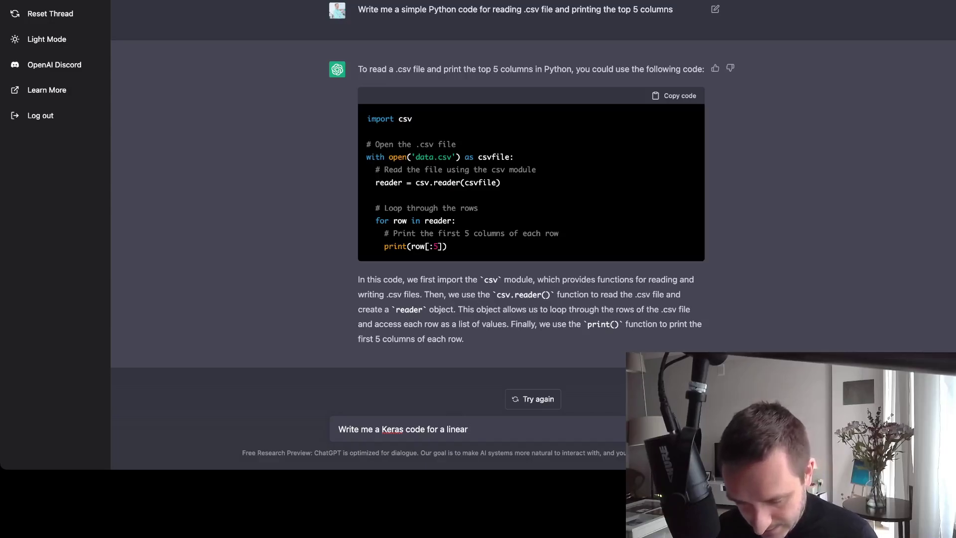
{"action": "type", "text": "regression"}
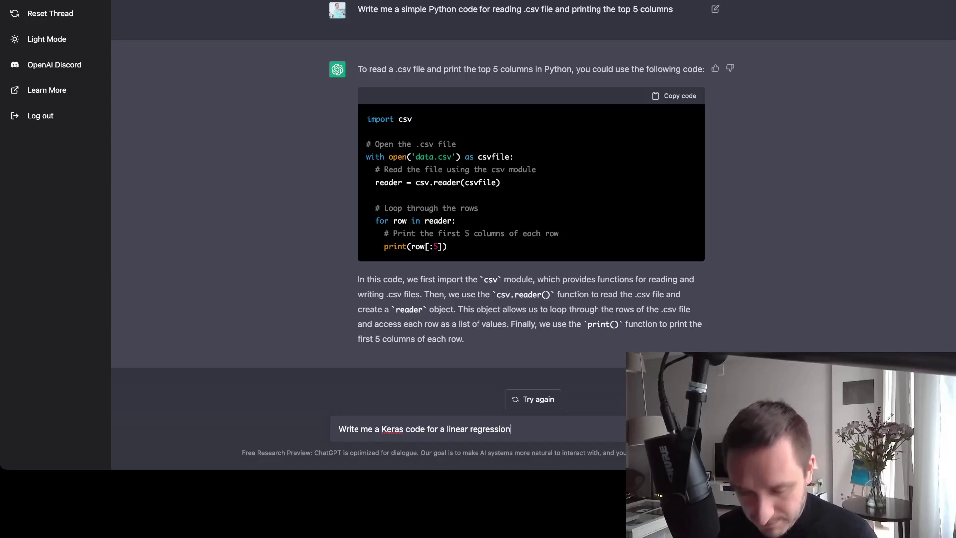
{"action": "key", "text": "Return"}
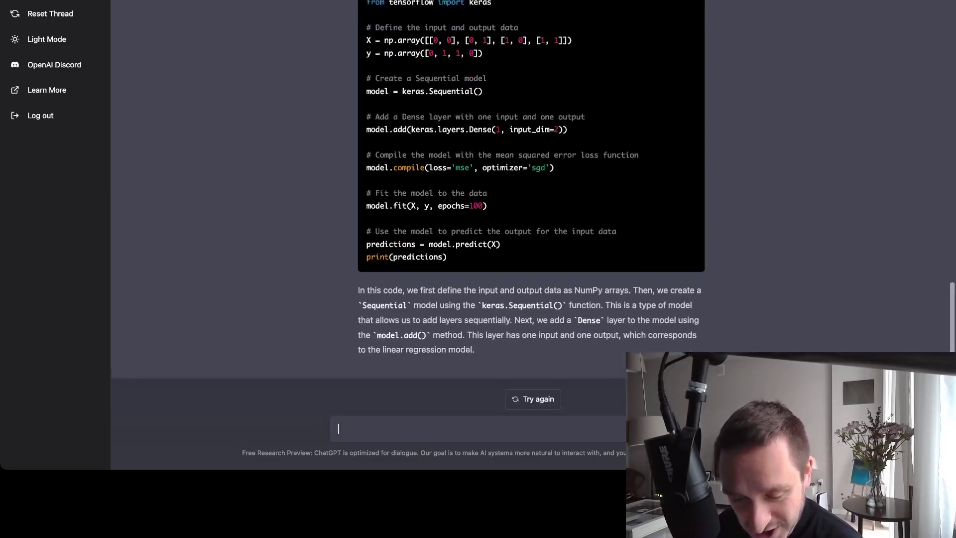
Step: Scroll through the reply's Sequential model code: Dense(1, input_dim=2), mse loss, sgd, 100 epochs
{"action": "scroll", "coordinate": [532, 189], "scroll_direction": "up", "scroll_amount": 3}
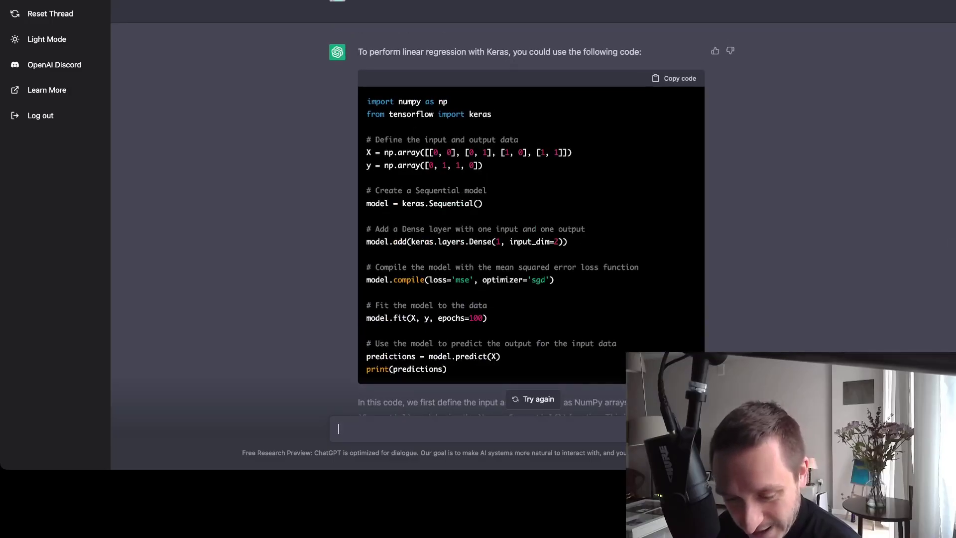
{"action": "scroll", "coordinate": [532, 224], "scroll_direction": "up", "scroll_amount": 2}
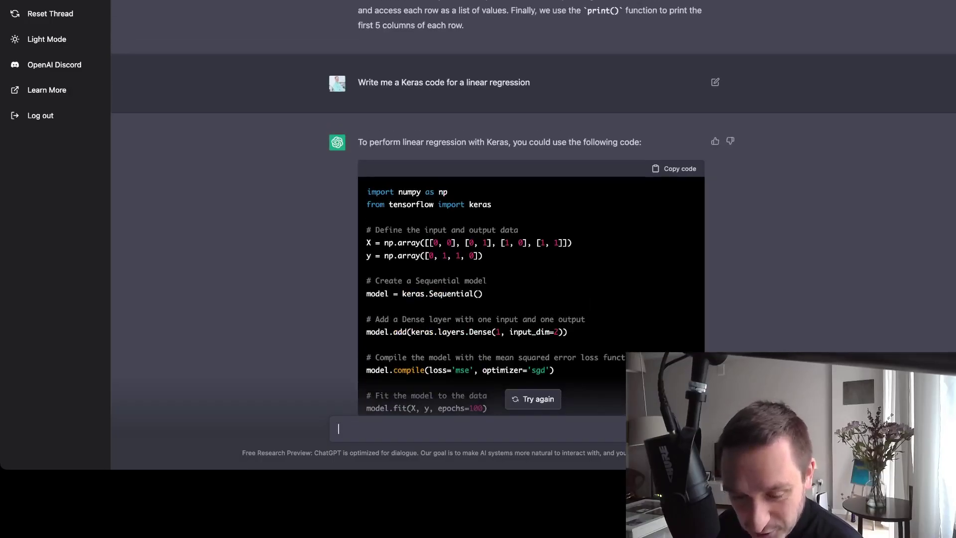
{"action": "scroll", "coordinate": [532, 225], "scroll_direction": "down", "scroll_amount": 2}
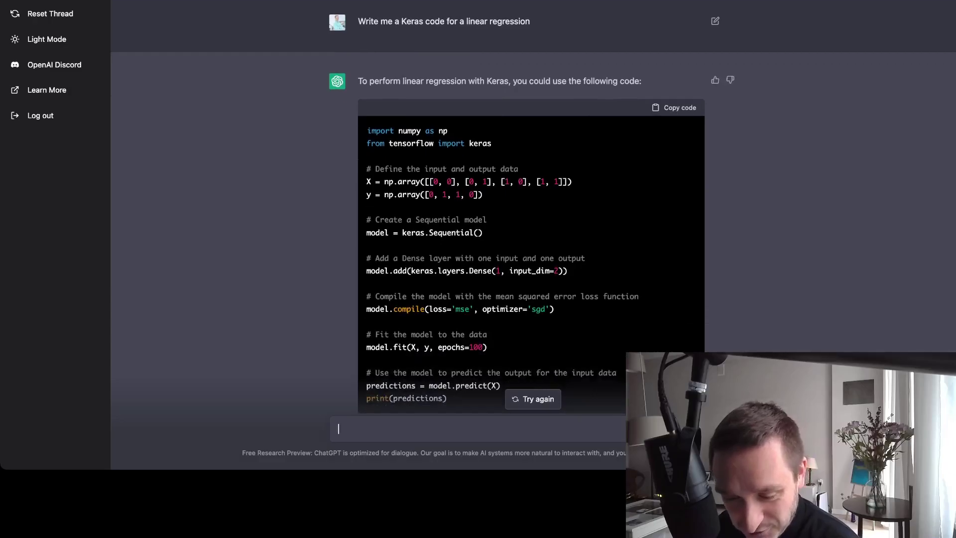
{"action": "scroll", "coordinate": [532, 224], "scroll_direction": "down", "scroll_amount": 1}
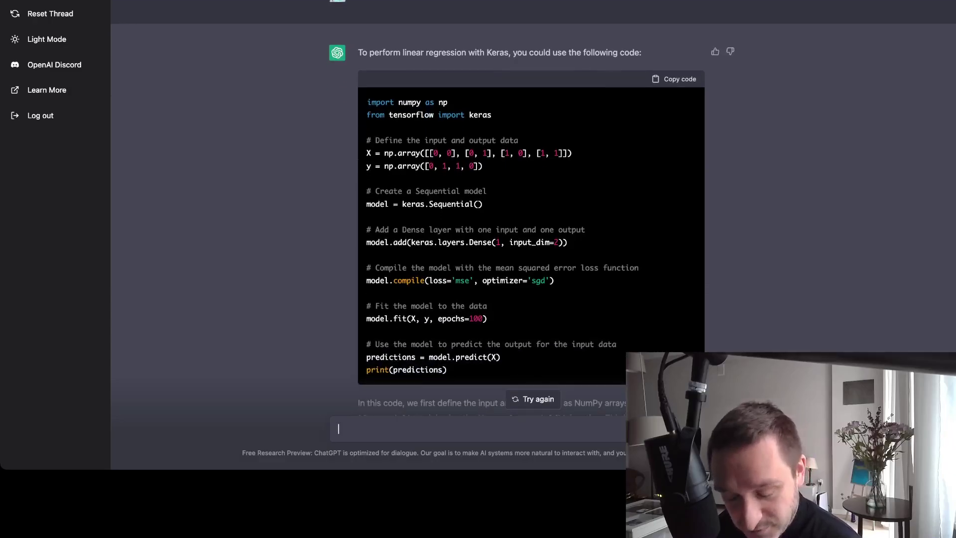
{"action": "scroll", "coordinate": [531, 225], "scroll_direction": "down", "scroll_amount": 2}
{"action": "scroll", "coordinate": [532, 224], "scroll_direction": "up", "scroll_amount": 1}
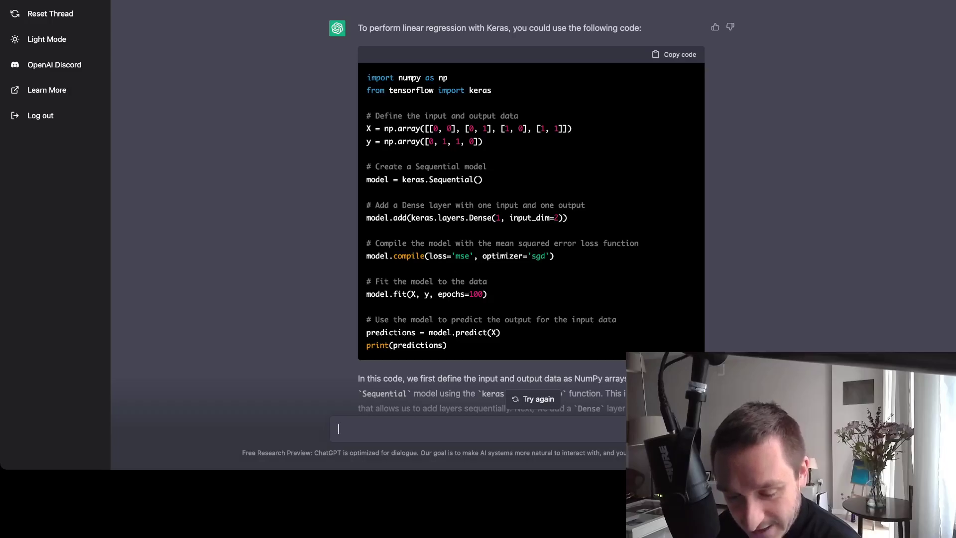
{"action": "scroll", "coordinate": [531, 224], "scroll_direction": "down", "scroll_amount": 1}
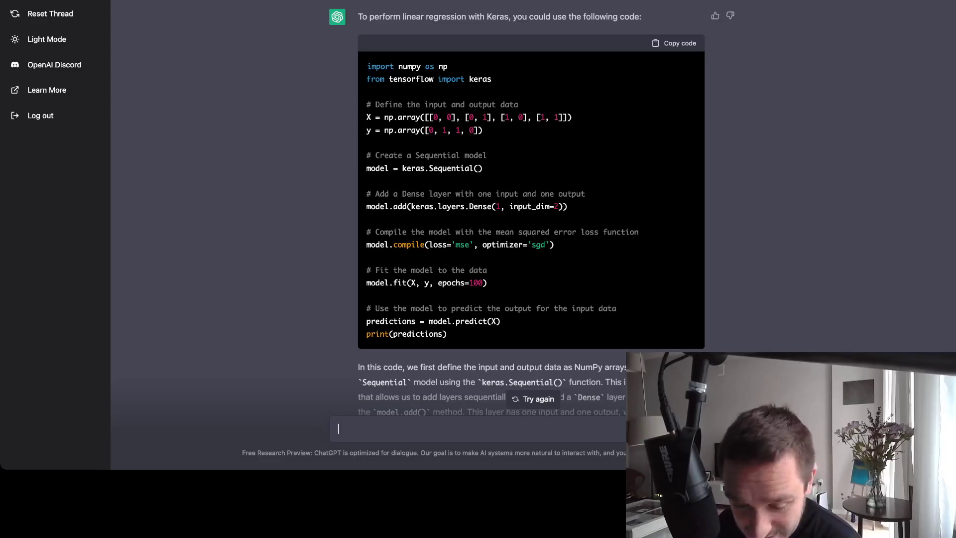
{"action": "scroll", "coordinate": [533, 208], "scroll_direction": "up", "scroll_amount": 1}
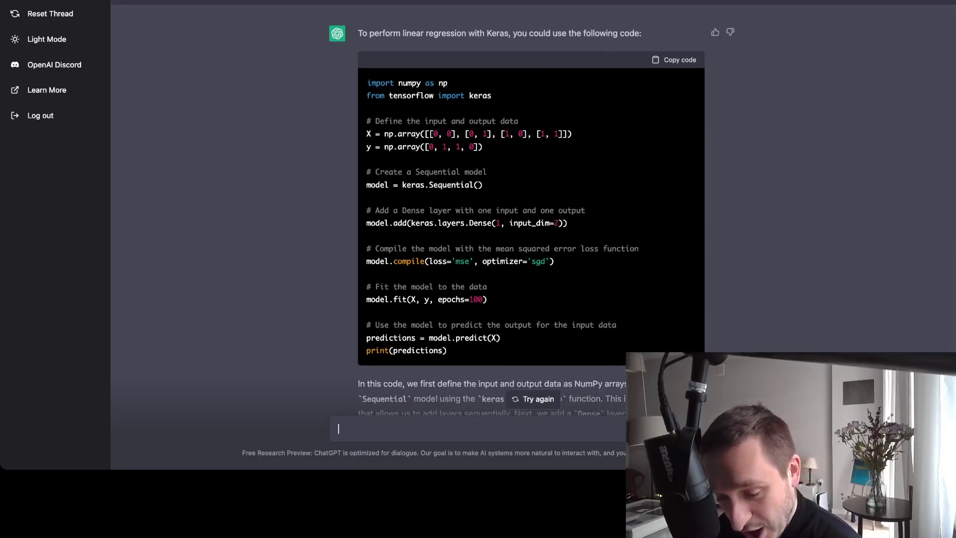
{"action": "scroll", "coordinate": [534, 208], "scroll_direction": "up", "scroll_amount": 1}
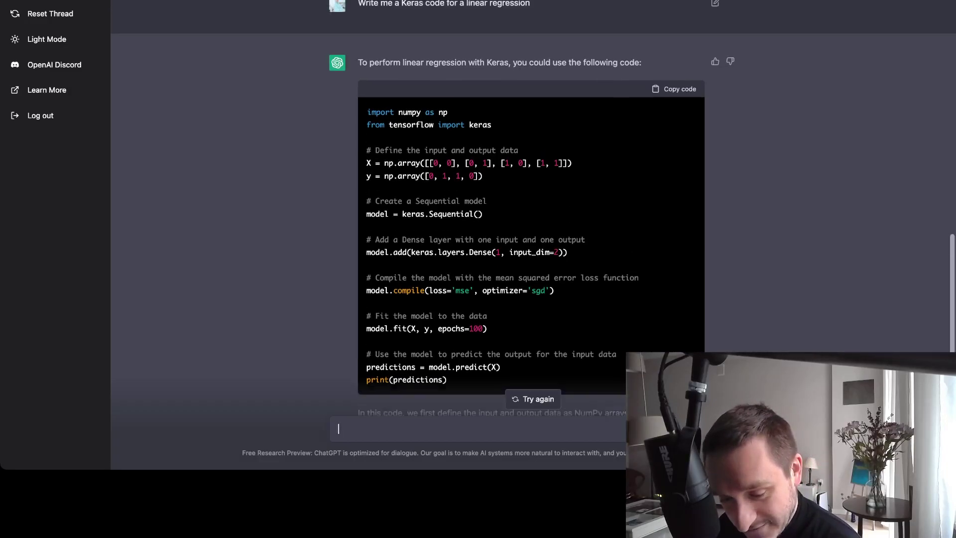
{"action": "scroll", "coordinate": [534, 209], "scroll_direction": "down", "scroll_amount": 2}
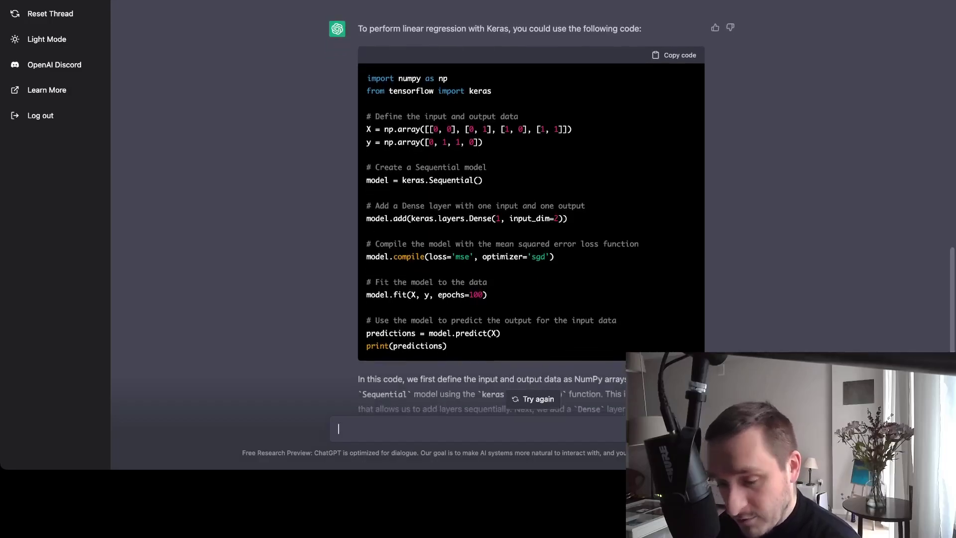
{"action": "scroll", "coordinate": [534, 208], "scroll_direction": "up", "scroll_amount": 4}
{"action": "scroll", "coordinate": [534, 208], "scroll_direction": "down", "scroll_amount": 1}
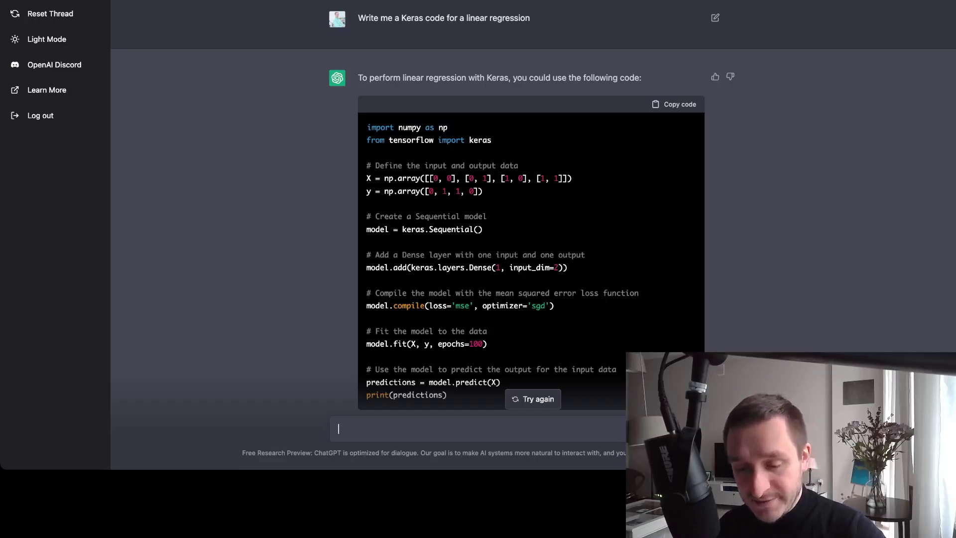
{"action": "scroll", "coordinate": [531, 224], "scroll_direction": "down", "scroll_amount": 2}
{"action": "scroll", "coordinate": [531, 224], "scroll_direction": "up", "scroll_amount": 3}
{"action": "scroll", "coordinate": [531, 224], "scroll_direction": "down", "scroll_amount": 1}
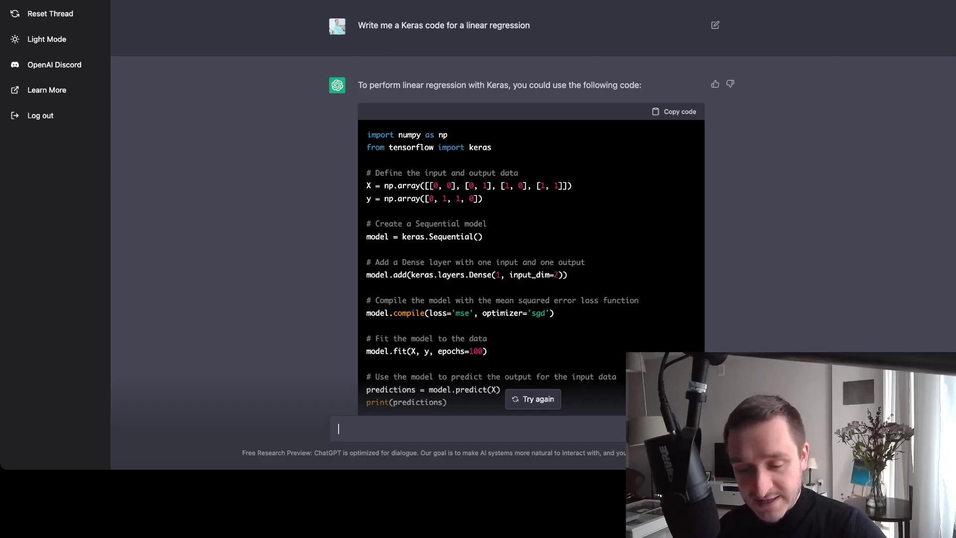
{"action": "scroll", "coordinate": [531, 234], "scroll_direction": "down", "scroll_amount": 2}
{"action": "scroll", "coordinate": [531, 234], "scroll_direction": "up", "scroll_amount": 3}
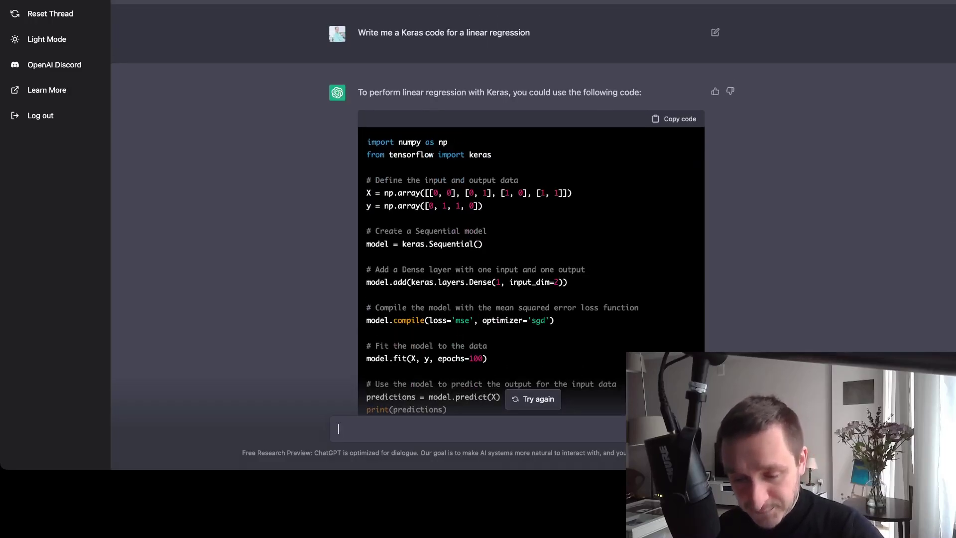
{"action": "scroll", "coordinate": [531, 234], "scroll_direction": "down", "scroll_amount": 2}
{"action": "scroll", "coordinate": [531, 234], "scroll_direction": "up", "scroll_amount": 6}
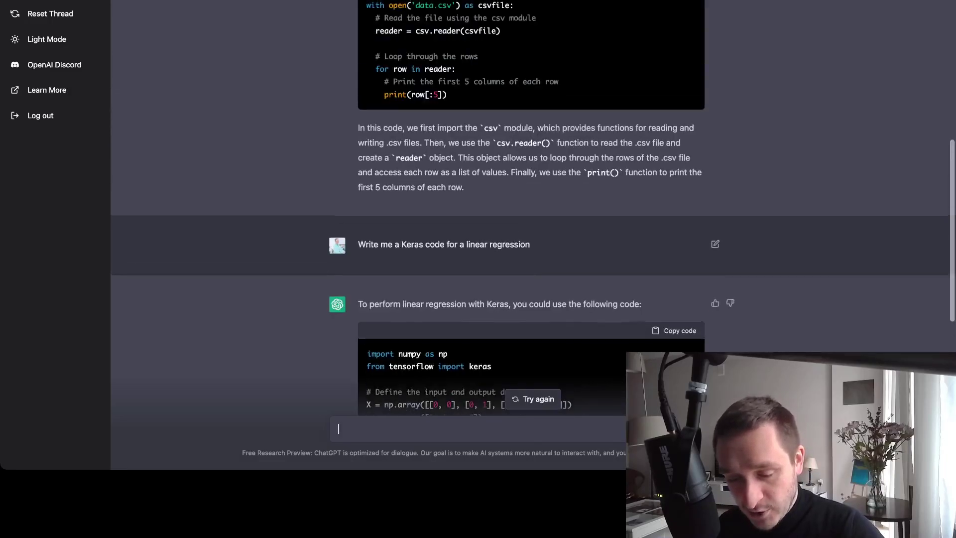
{"action": "scroll", "coordinate": [531, 234], "scroll_direction": "down", "scroll_amount": 8}
{"action": "scroll", "coordinate": [531, 233], "scroll_direction": "up", "scroll_amount": 5}
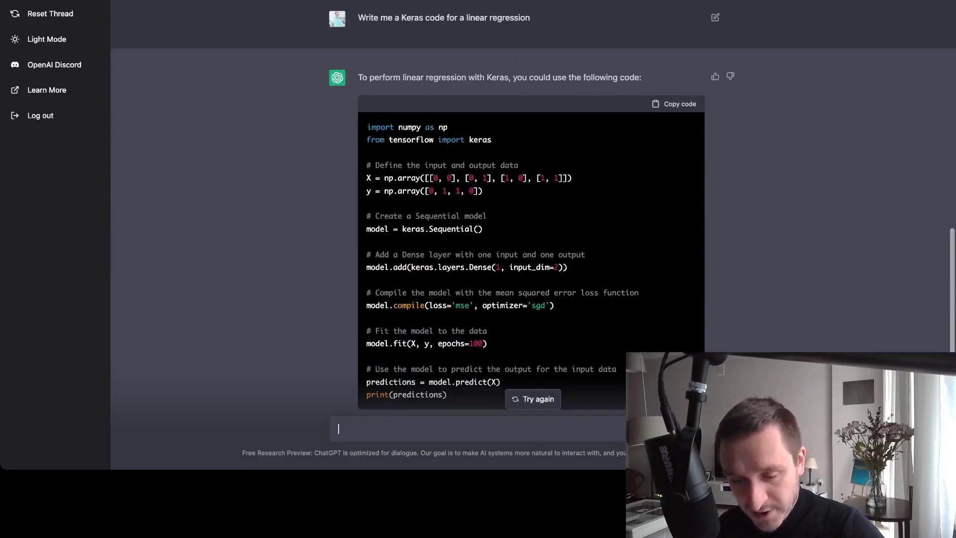
{"action": "scroll", "coordinate": [531, 234], "scroll_direction": "down", "scroll_amount": 5}
{"action": "scroll", "coordinate": [530, 234], "scroll_direction": "up", "scroll_amount": 3}
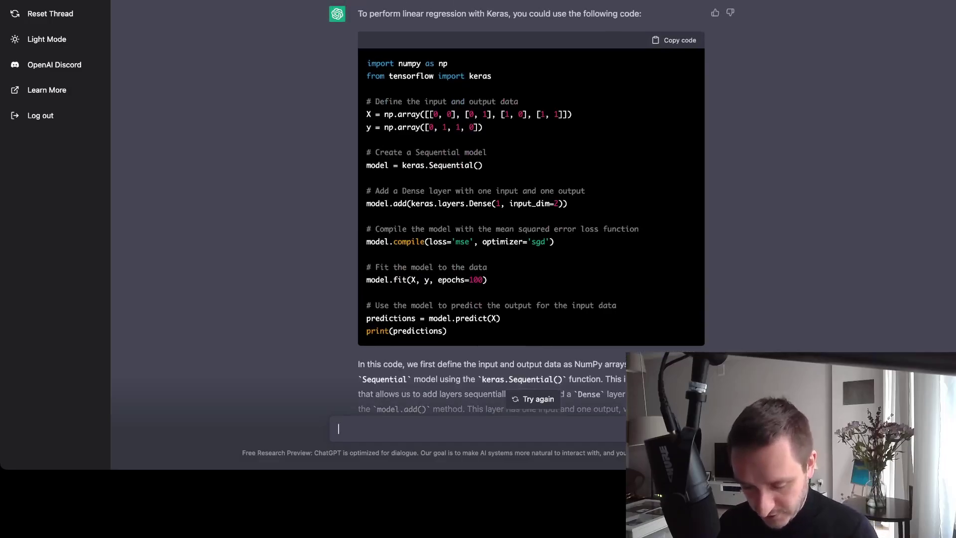
Step: Send the prompt 'modify the previous Keras code to test also polynomial regression'
{"action": "type", "text": "modify"}
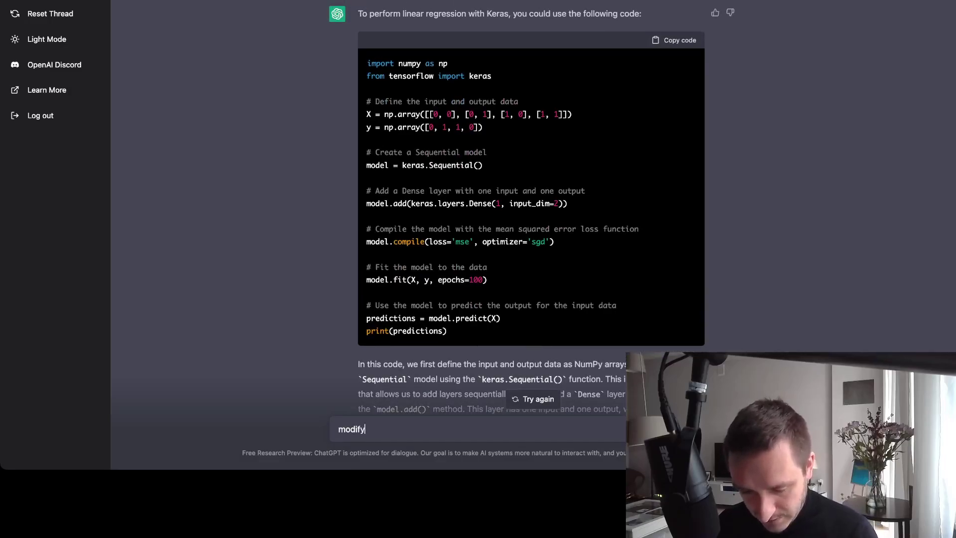
{"action": "type", "text": " the previous LKer"}
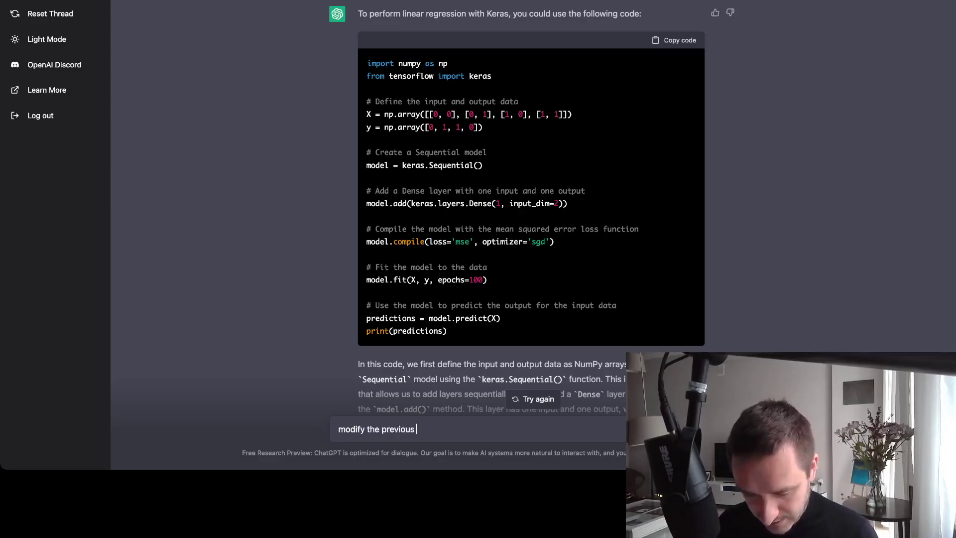
{"action": "key", "text": "BackSpace"}
{"action": "key", "text": "BackSpace"}
{"action": "key", "text": "BackSpace"}
{"action": "key", "text": "BackSpace"}
{"action": "type", "text": "Kera"}
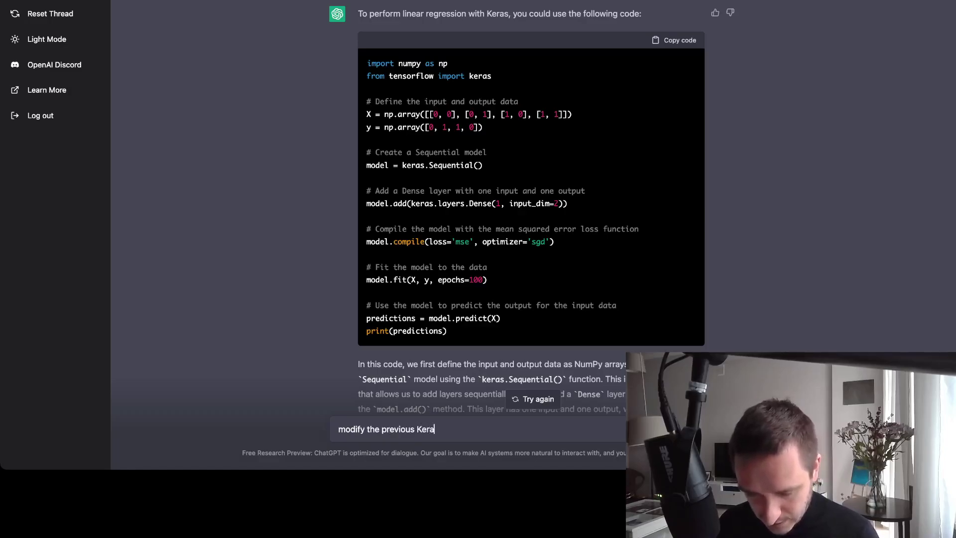
{"action": "type", "text": "s code to "}
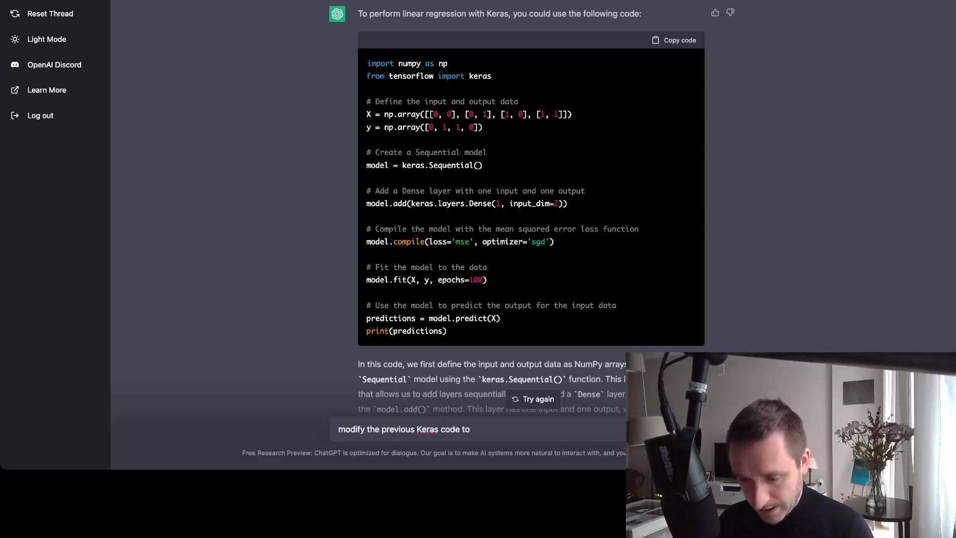
{"action": "type", "text": "test a"}
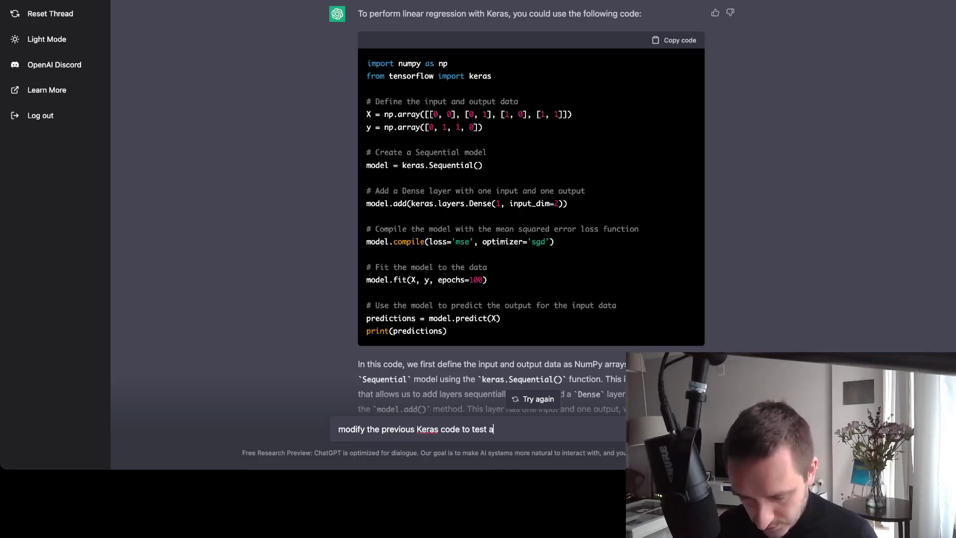
{"action": "type", "text": "lso polynomial rege"}
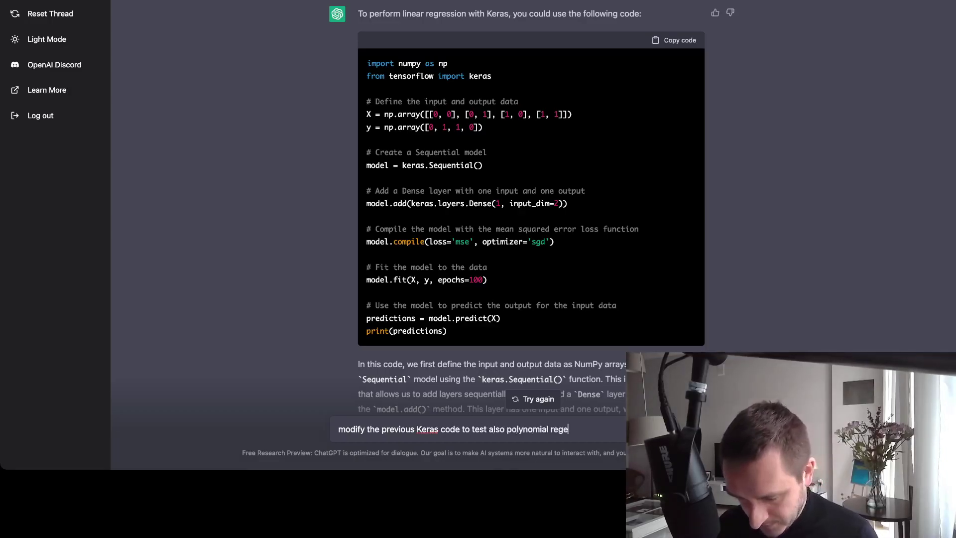
{"action": "key", "text": "BackSpace"}
{"action": "type", "text": "ression"}
{"action": "key", "text": "Return"}
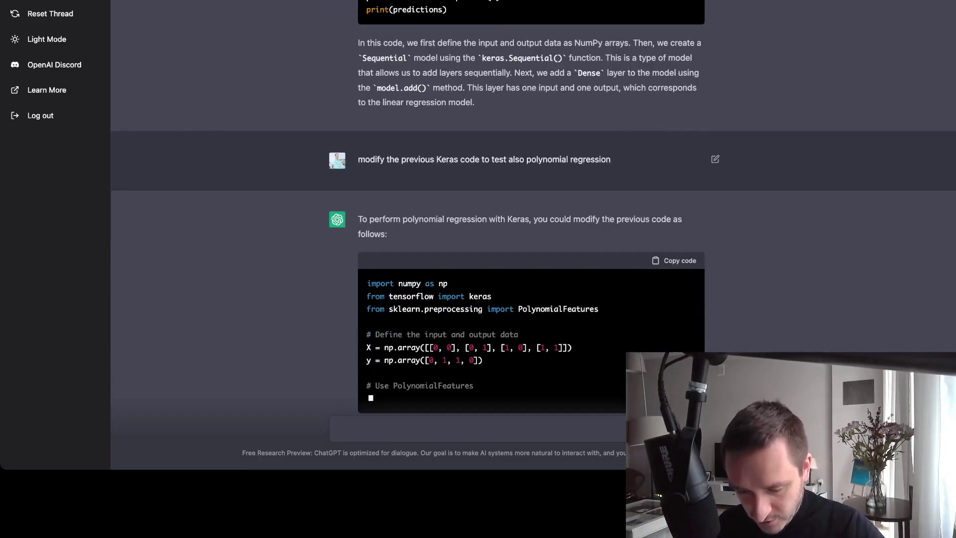
Step: Scroll through the degree=2 PolynomialFeatures code, which feeds X_poly into the Dense layer
{"action": "scroll", "coordinate": [534, 208], "scroll_direction": "up", "scroll_amount": 6}
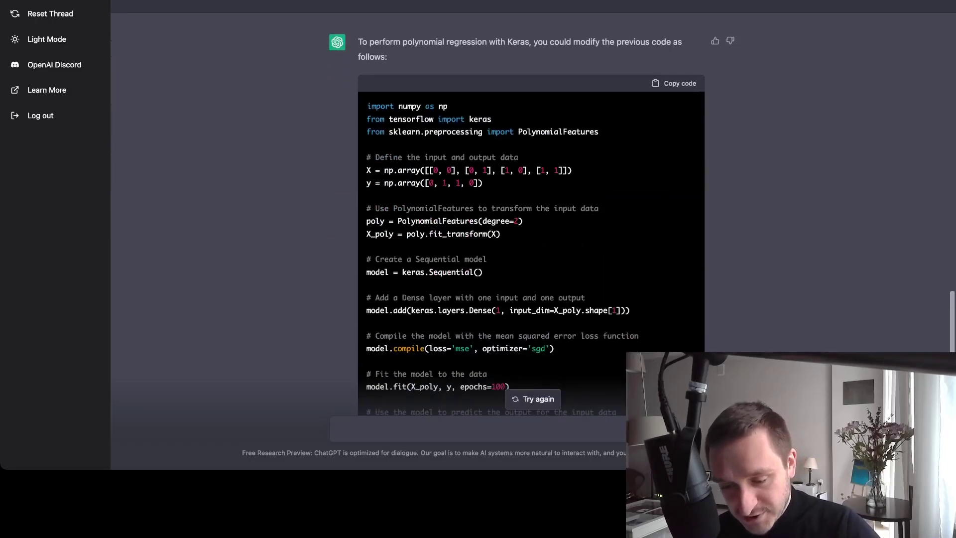
{"action": "scroll", "coordinate": [531, 224], "scroll_direction": "down", "scroll_amount": 3}
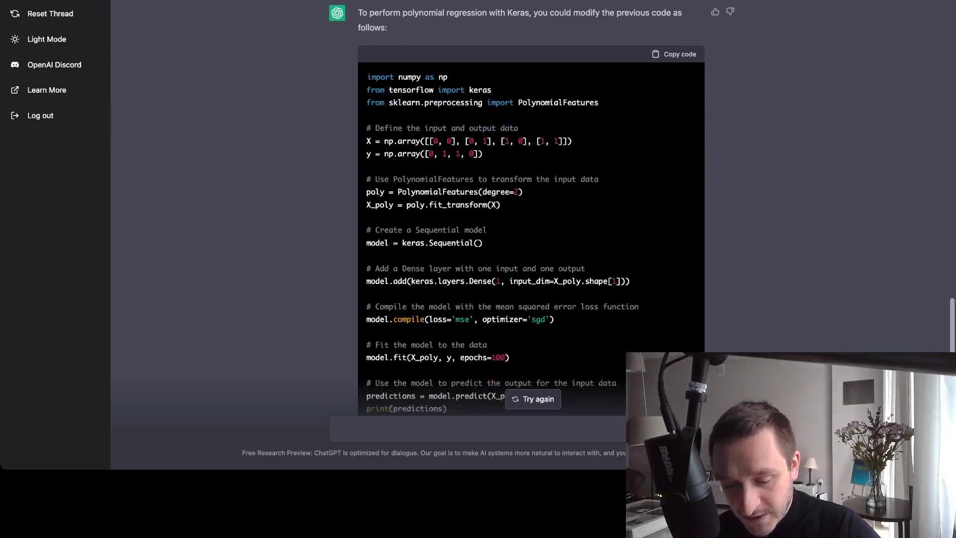
{"action": "scroll", "coordinate": [532, 199], "scroll_direction": "up", "scroll_amount": 1}
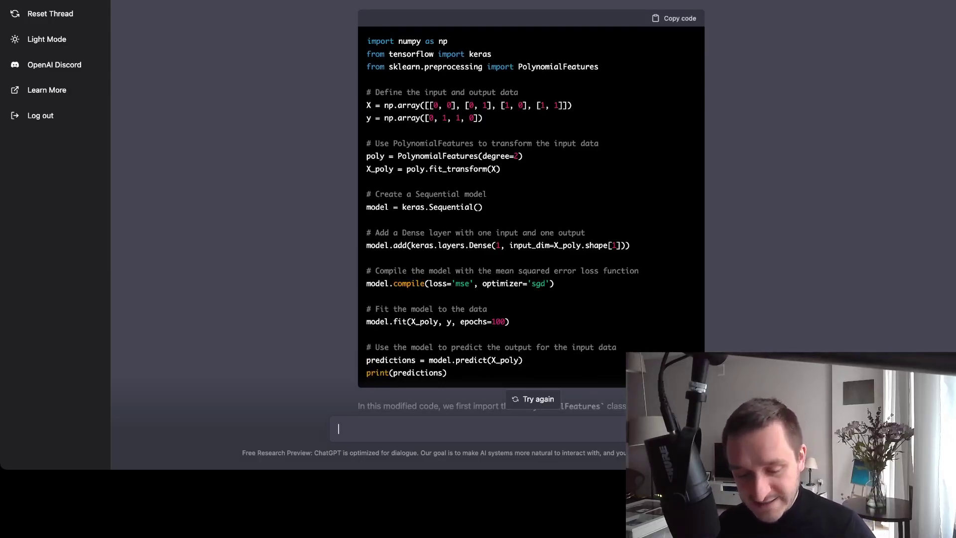
{"action": "scroll", "coordinate": [531, 224], "scroll_direction": "down", "scroll_amount": 5}
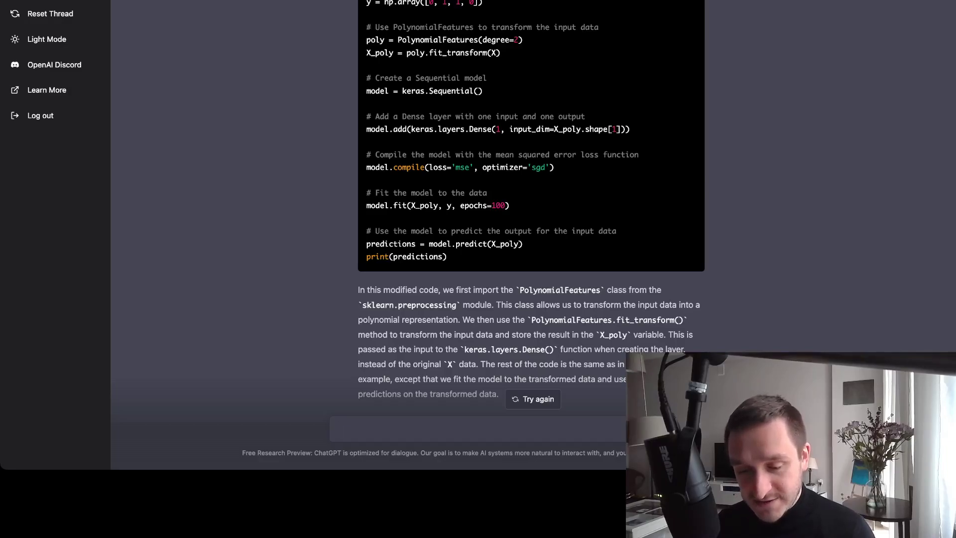
{"action": "scroll", "coordinate": [531, 207], "scroll_direction": "up", "scroll_amount": 5}
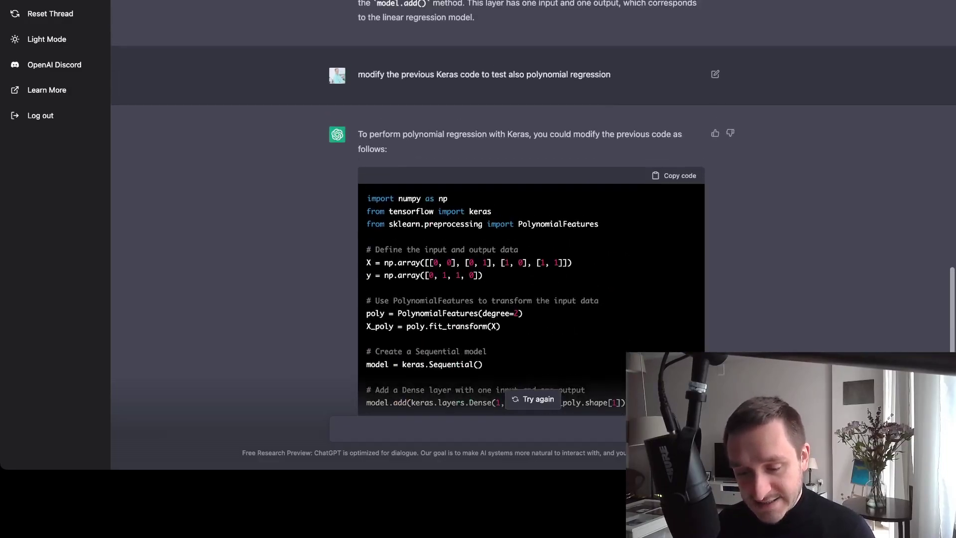
{"action": "scroll", "coordinate": [531, 208], "scroll_direction": "down", "scroll_amount": 2}
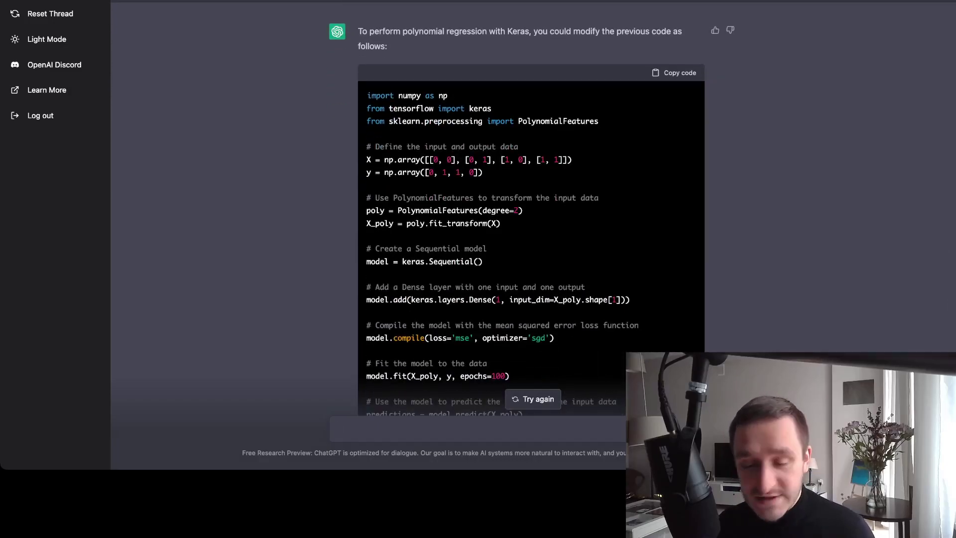
{"action": "scroll", "coordinate": [532, 208], "scroll_direction": "down", "scroll_amount": 2}
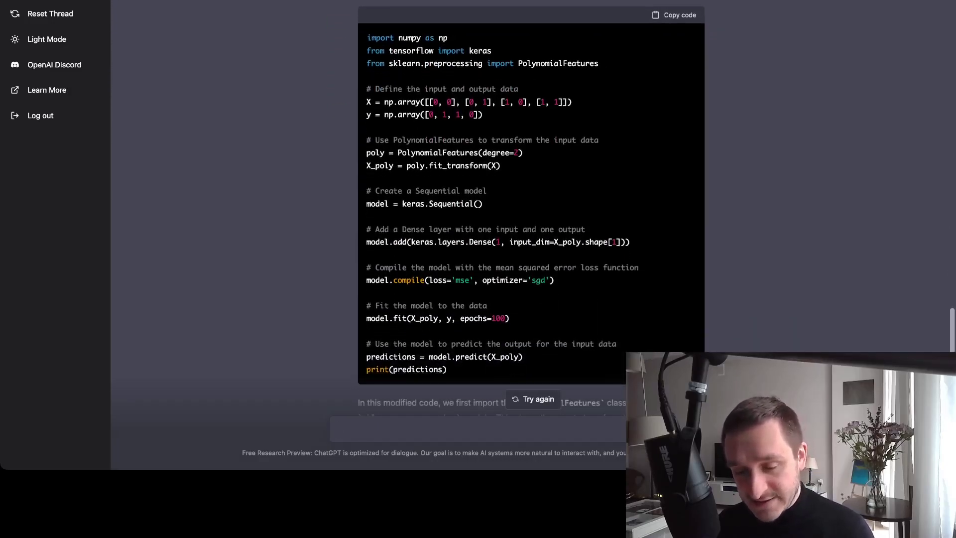
{"action": "scroll", "coordinate": [531, 208], "scroll_direction": "down", "scroll_amount": 1}
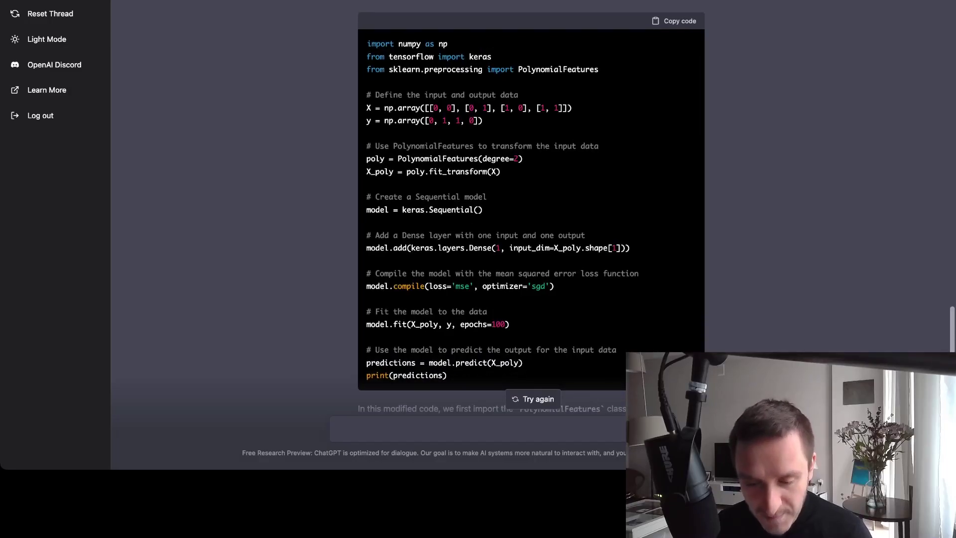
{"action": "scroll", "coordinate": [531, 208], "scroll_direction": "up", "scroll_amount": 4}
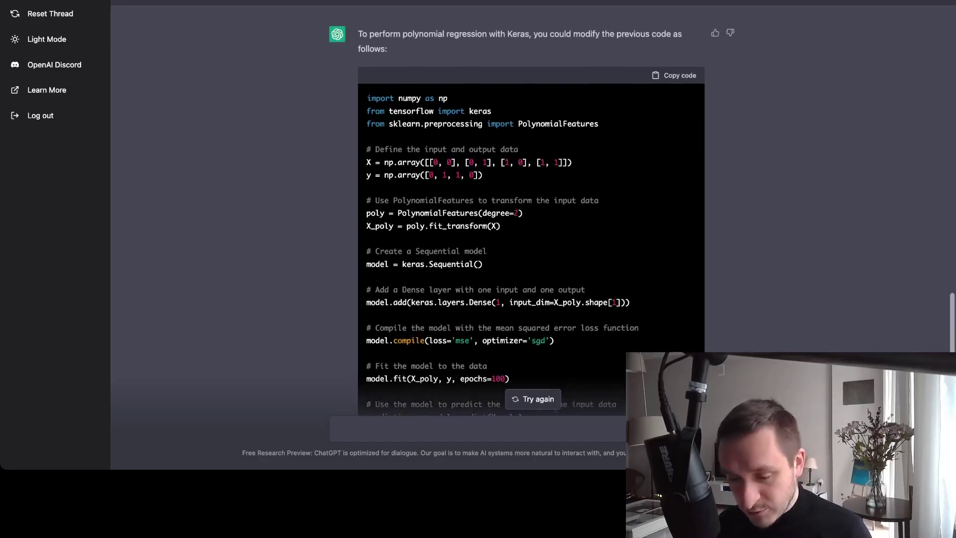
{"action": "scroll", "coordinate": [531, 208], "scroll_direction": "down", "scroll_amount": 5}
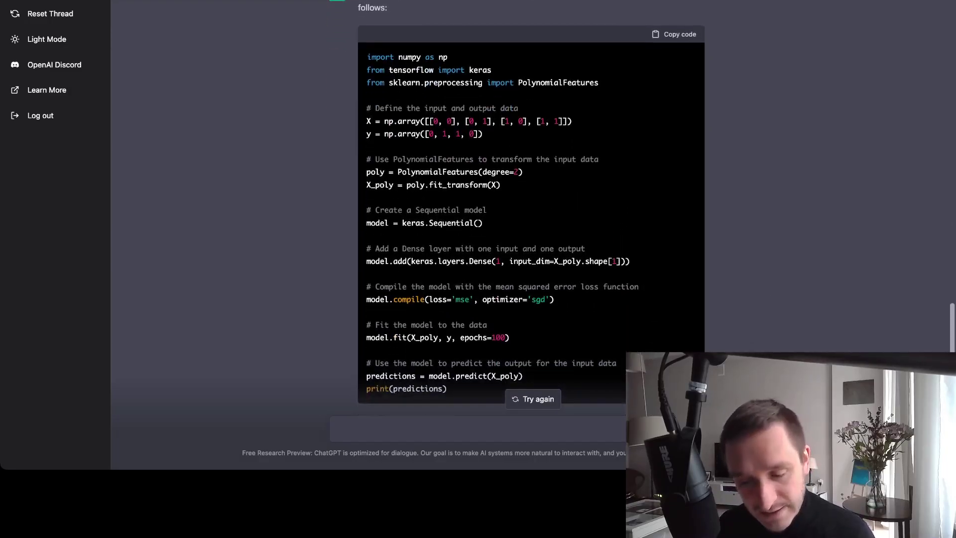
{"action": "scroll", "coordinate": [531, 208], "scroll_direction": "up", "scroll_amount": 2}
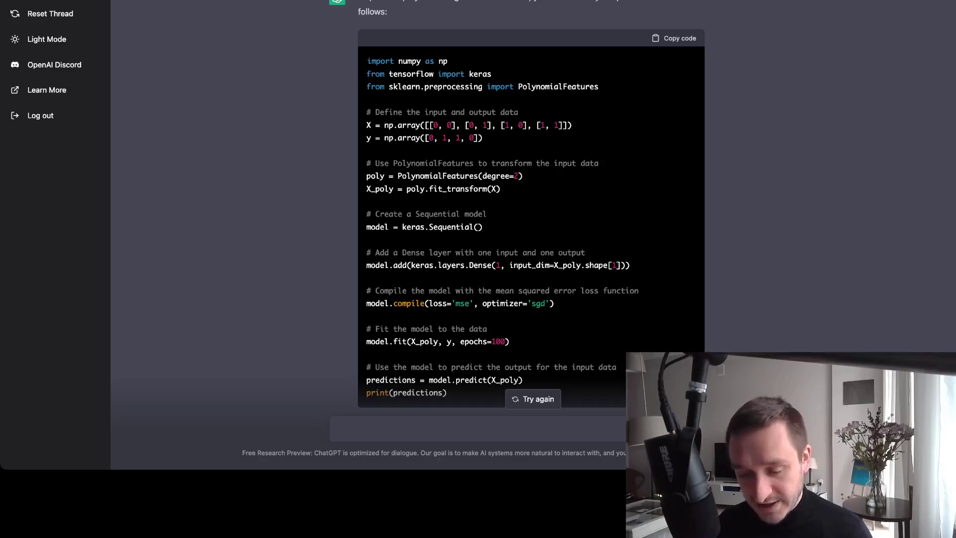
{"action": "scroll", "coordinate": [532, 208], "scroll_direction": "down", "scroll_amount": 1}
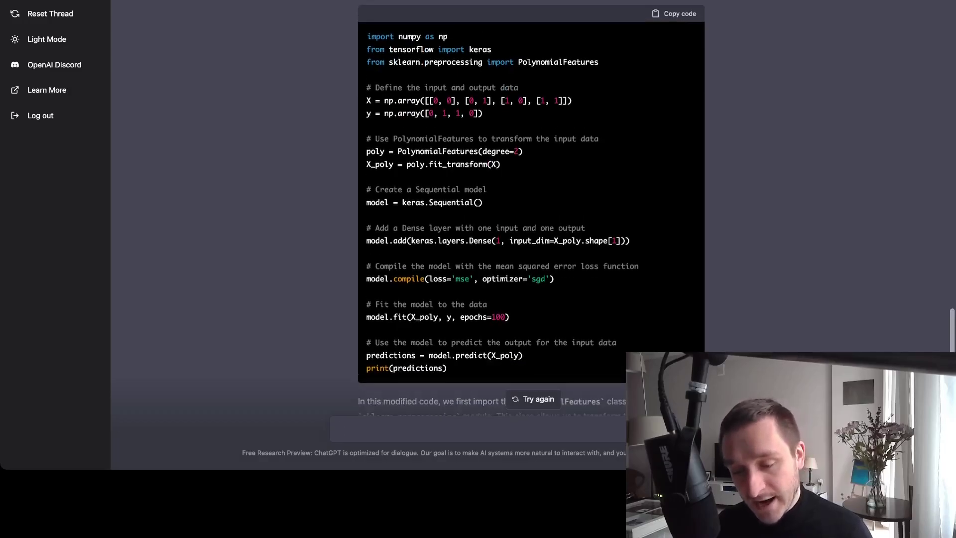
{"action": "scroll", "coordinate": [531, 207], "scroll_direction": "up", "scroll_amount": 1}
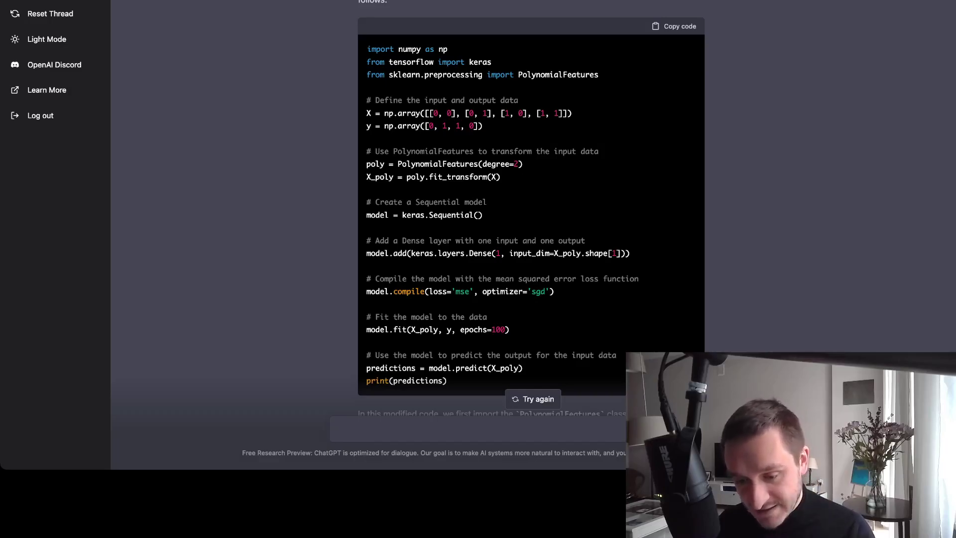
{"action": "scroll", "coordinate": [532, 208], "scroll_direction": "up", "scroll_amount": 5}
{"action": "scroll", "coordinate": [531, 208], "scroll_direction": "down", "scroll_amount": 3}
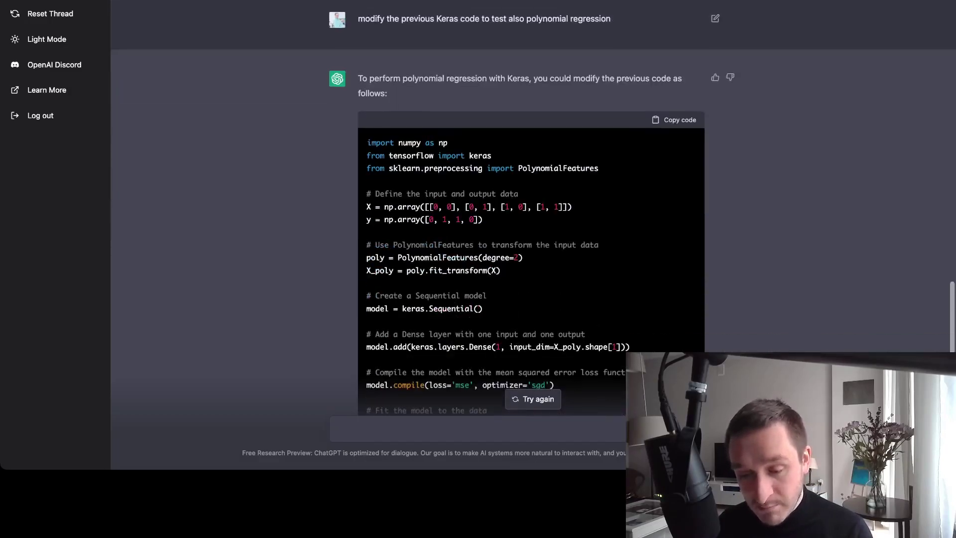
{"action": "scroll", "coordinate": [531, 207], "scroll_direction": "up", "scroll_amount": 5}
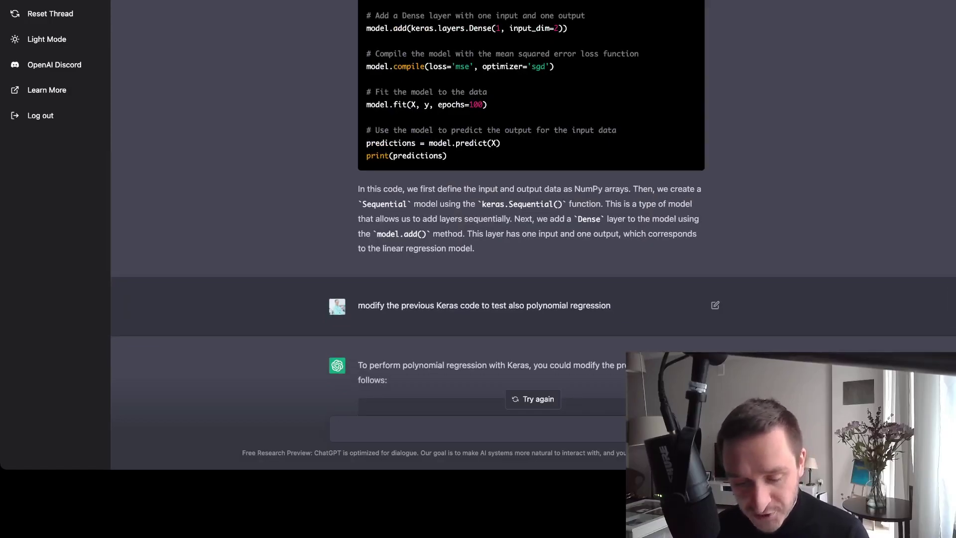
{"action": "scroll", "coordinate": [531, 208], "scroll_direction": "up", "scroll_amount": 1}
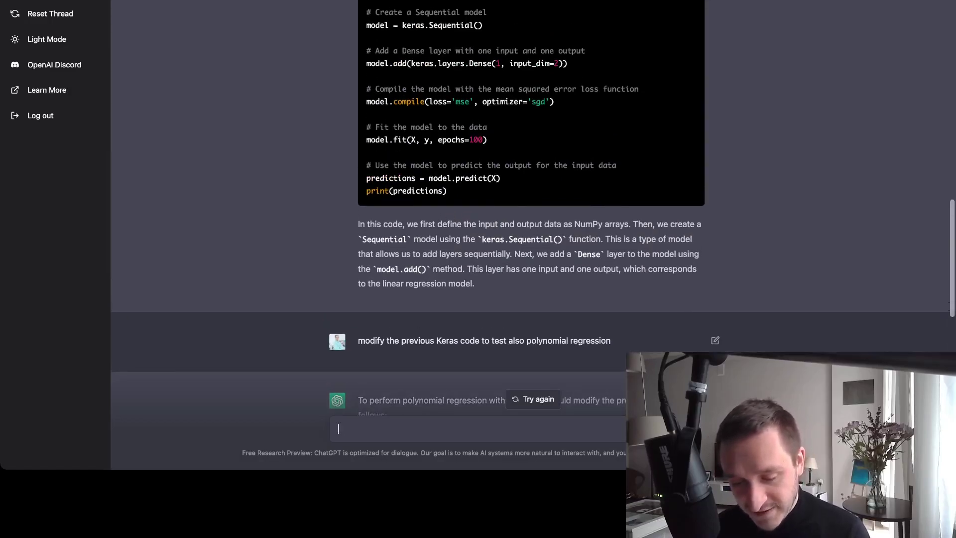
{"action": "scroll", "coordinate": [531, 207], "scroll_direction": "up", "scroll_amount": 4}
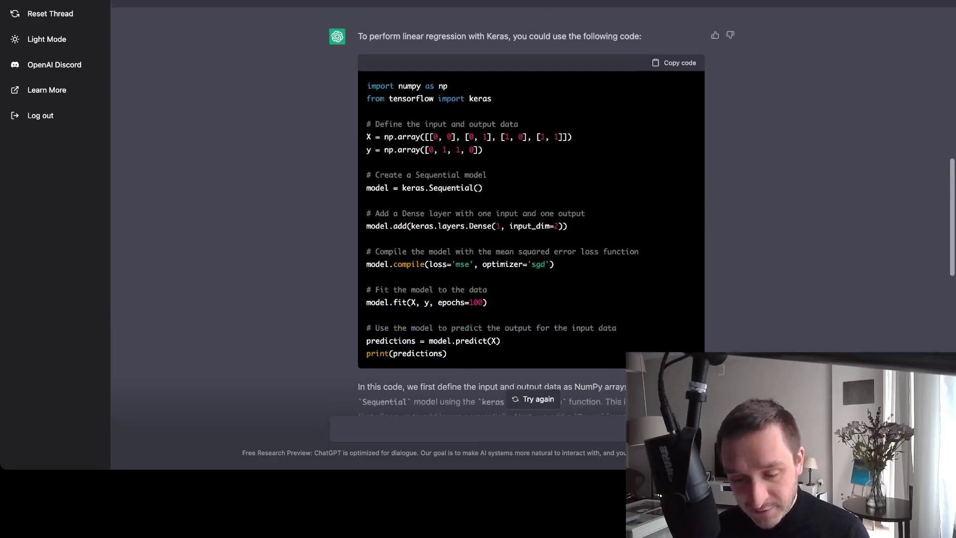
{"action": "scroll", "coordinate": [531, 208], "scroll_direction": "down", "scroll_amount": 2}
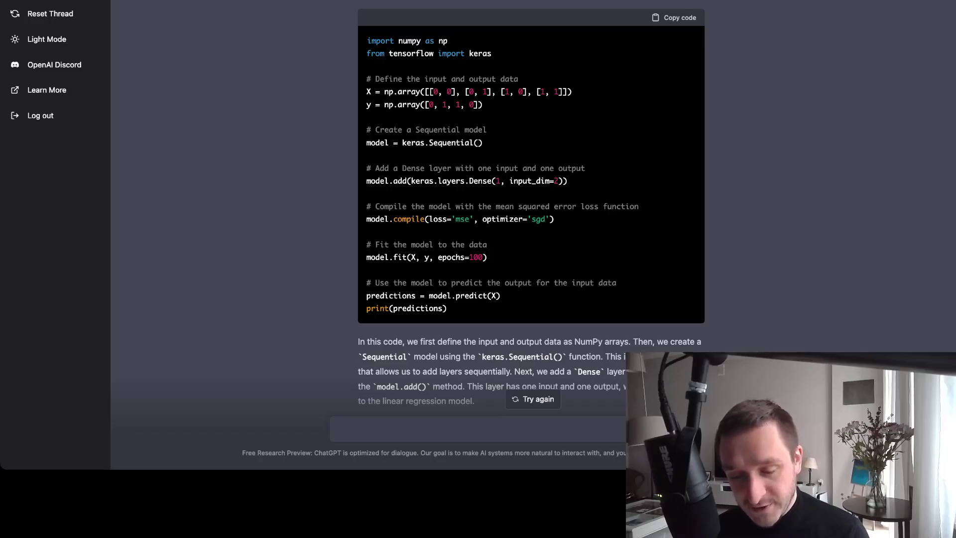
{"action": "scroll", "coordinate": [532, 207], "scroll_direction": "up", "scroll_amount": 2}
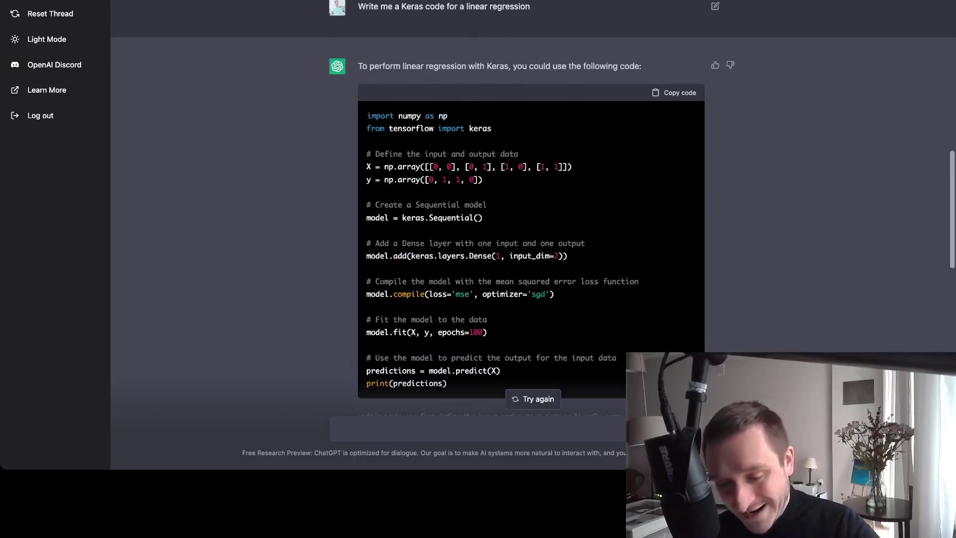
{"action": "scroll", "coordinate": [531, 209], "scroll_direction": "down", "scroll_amount": 1}
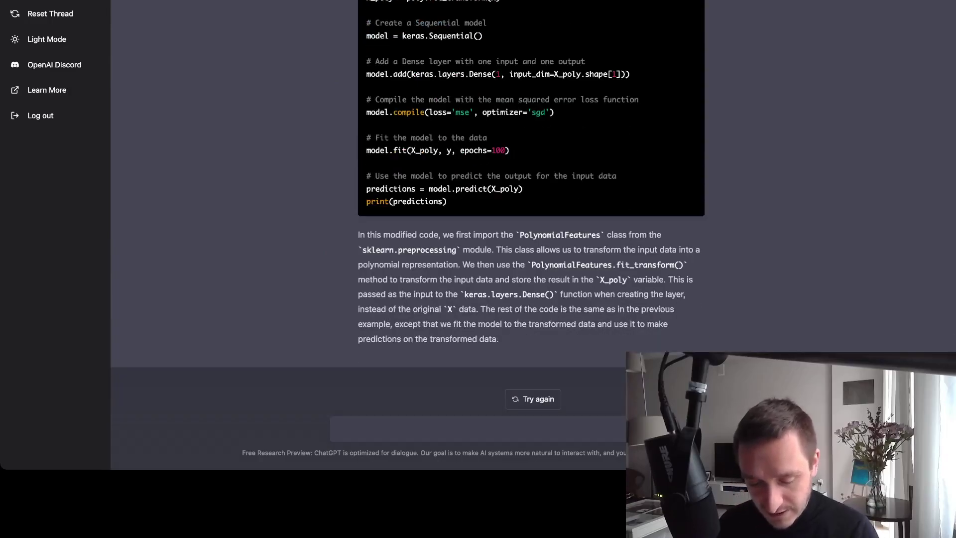
Step: Send the prompt 'rewrite the previous code in pytorch'
{"action": "type", "text": "rewrite"}
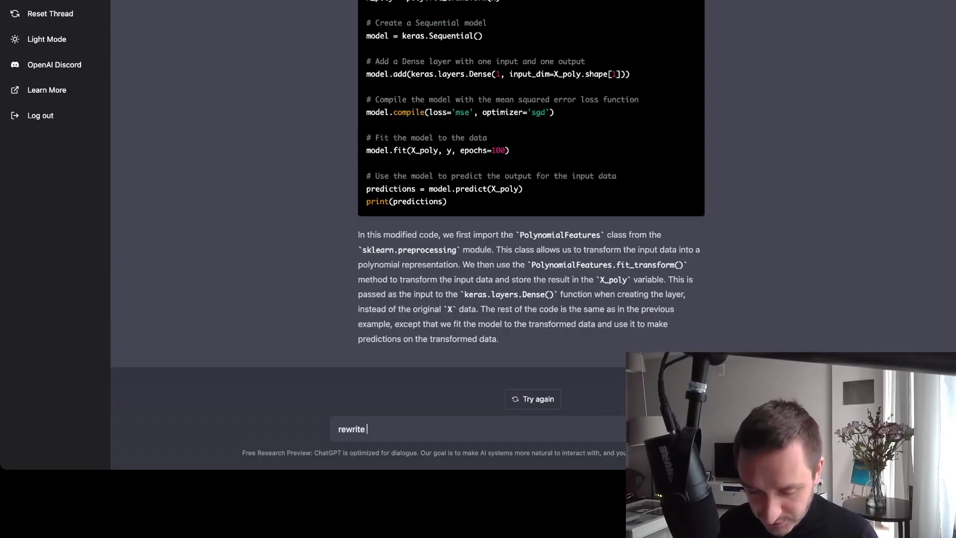
{"action": "type", "text": " the previous cod"}
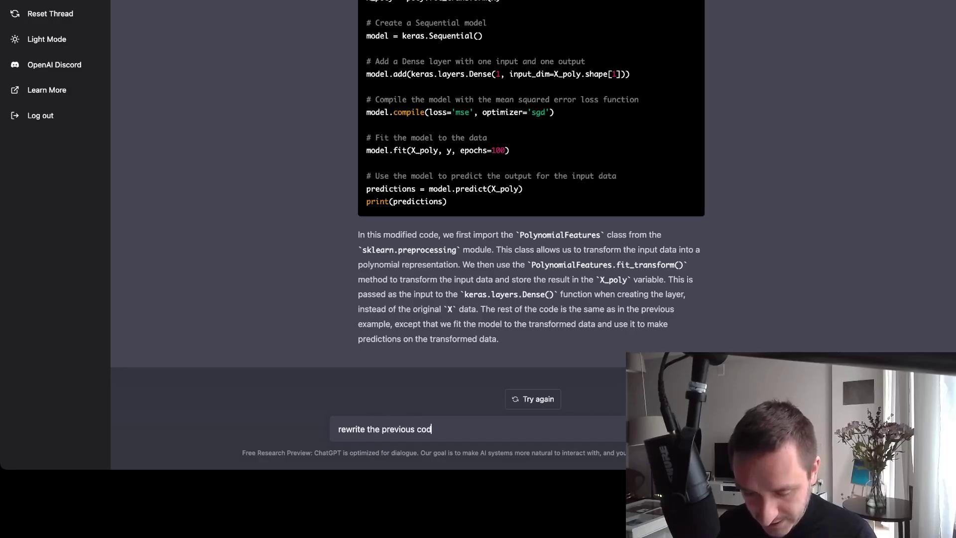
{"action": "type", "text": "e in pytorch"}
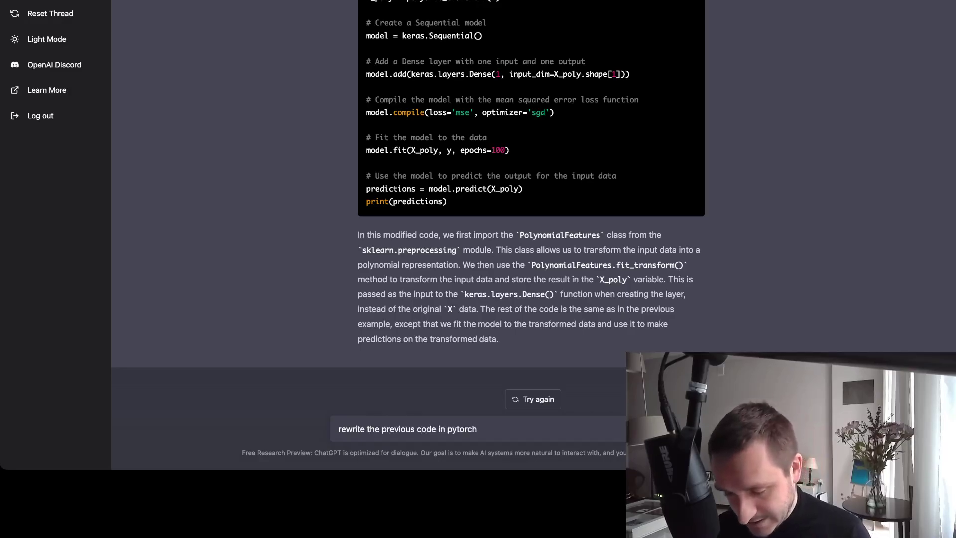
{"action": "key", "text": "Return"}
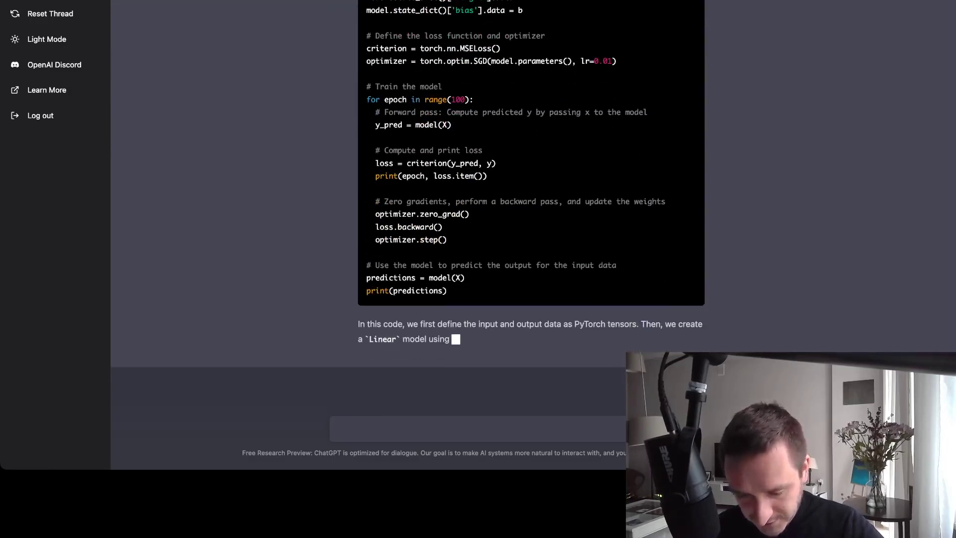
Step: Scroll up to the start of the PyTorch Linear(2, 1) code using MSELoss and SGD at lr=0.01
{"action": "scroll", "coordinate": [531, 225], "scroll_direction": "up", "scroll_amount": 5}
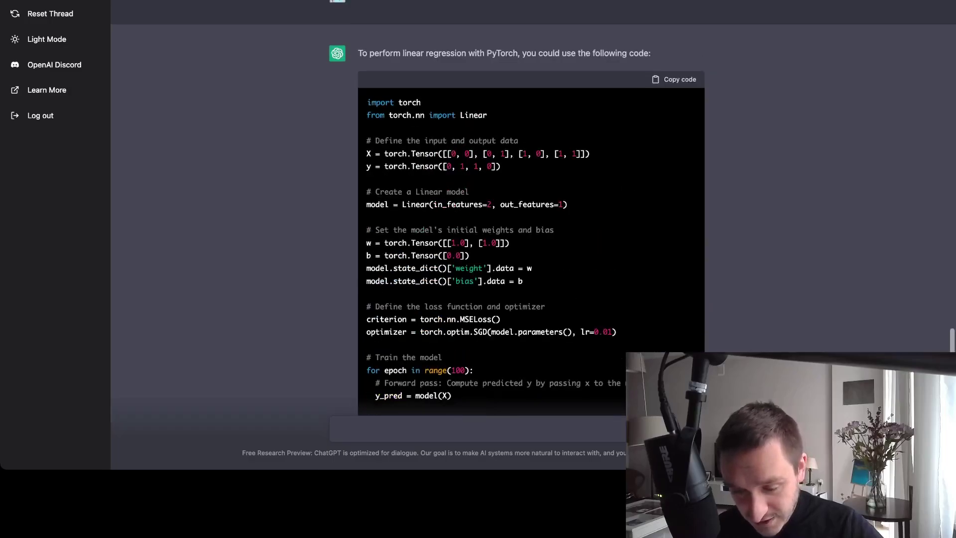
{"action": "scroll", "coordinate": [532, 224], "scroll_direction": "down", "scroll_amount": 3}
{"action": "scroll", "coordinate": [531, 224], "scroll_direction": "up", "scroll_amount": 2}
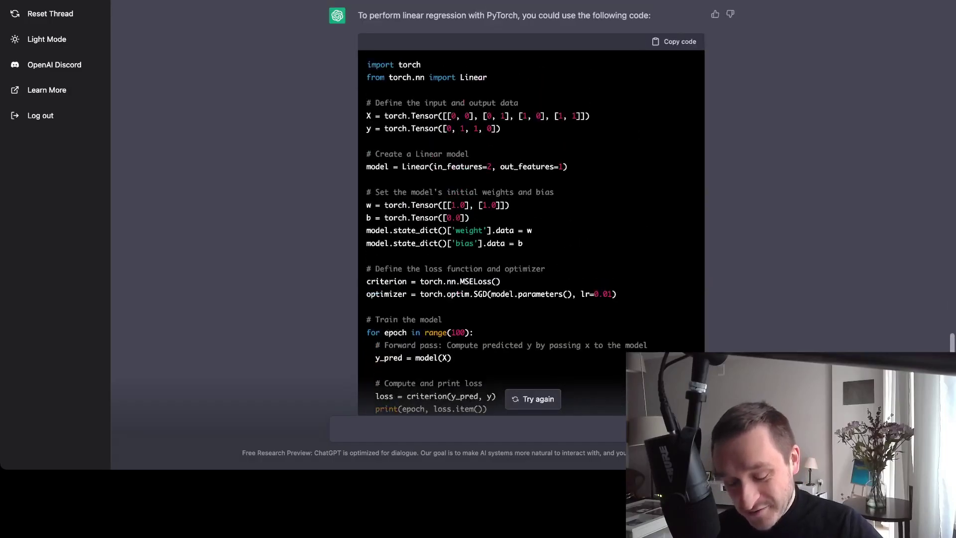
{"action": "scroll", "coordinate": [531, 224], "scroll_direction": "up", "scroll_amount": 1}
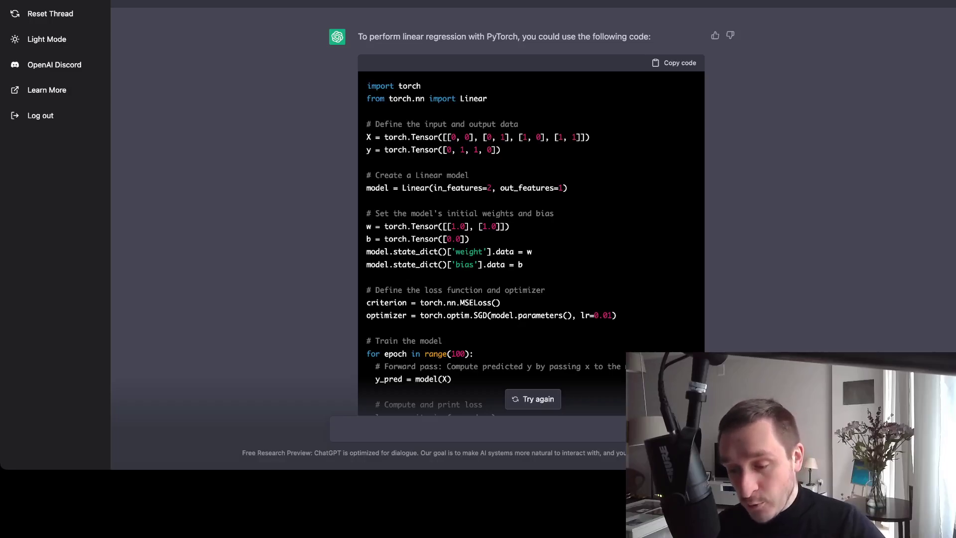
{"action": "scroll", "coordinate": [531, 225], "scroll_direction": "down", "scroll_amount": 6}
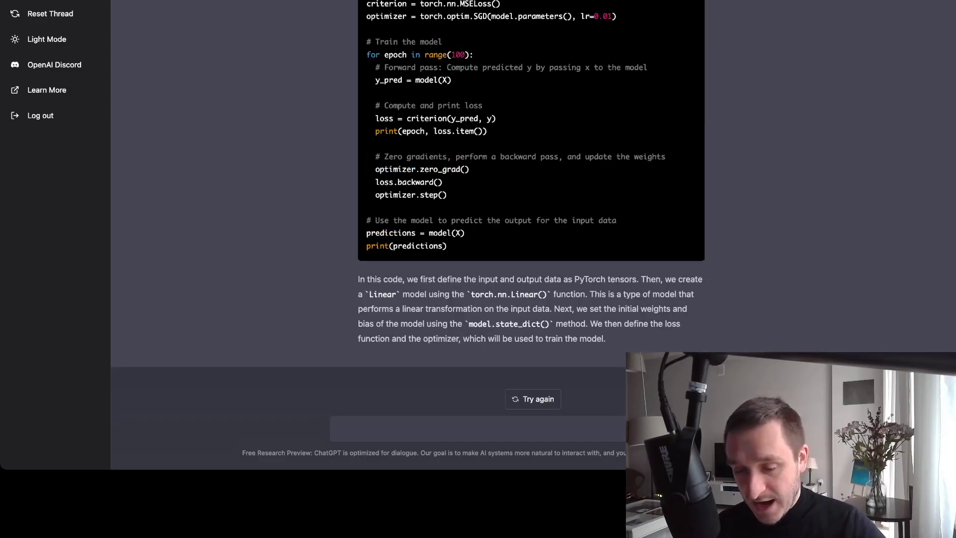
{"action": "scroll", "coordinate": [531, 224], "scroll_direction": "up", "scroll_amount": 12}
{"action": "scroll", "coordinate": [531, 224], "scroll_direction": "up", "scroll_amount": 9}
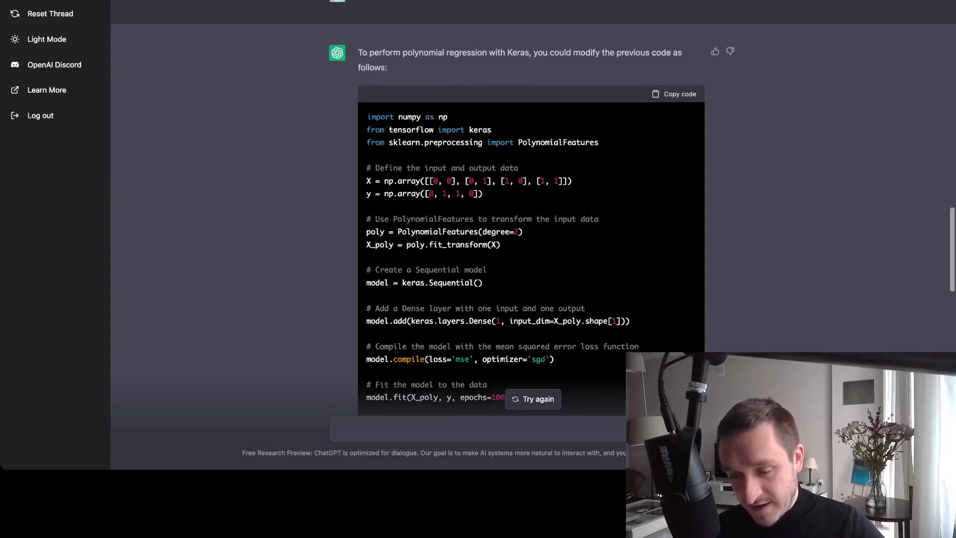
{"action": "scroll", "coordinate": [532, 224], "scroll_direction": "down", "scroll_amount": 15}
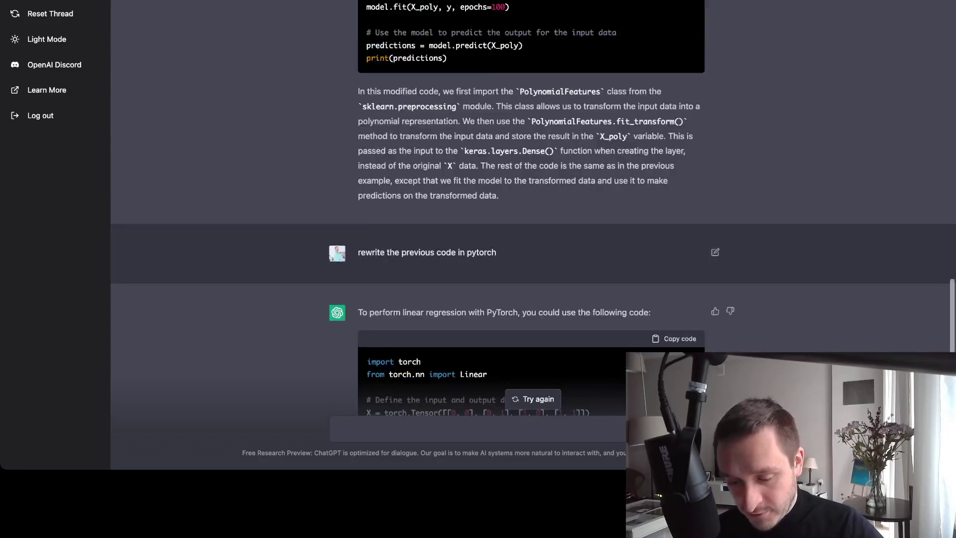
{"action": "scroll", "coordinate": [531, 225], "scroll_direction": "up", "scroll_amount": 2}
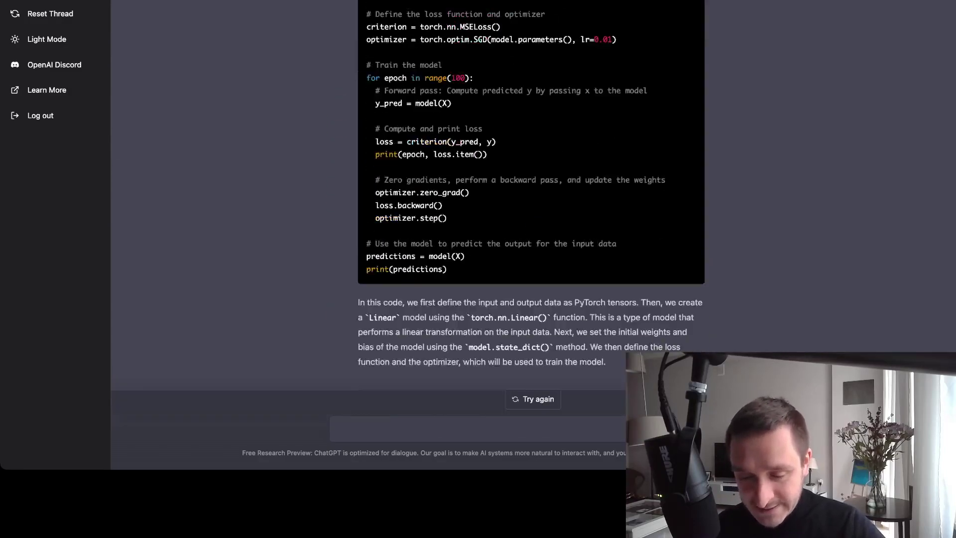
{"action": "scroll", "coordinate": [409, 195], "scroll_direction": "down", "scroll_amount": 1}
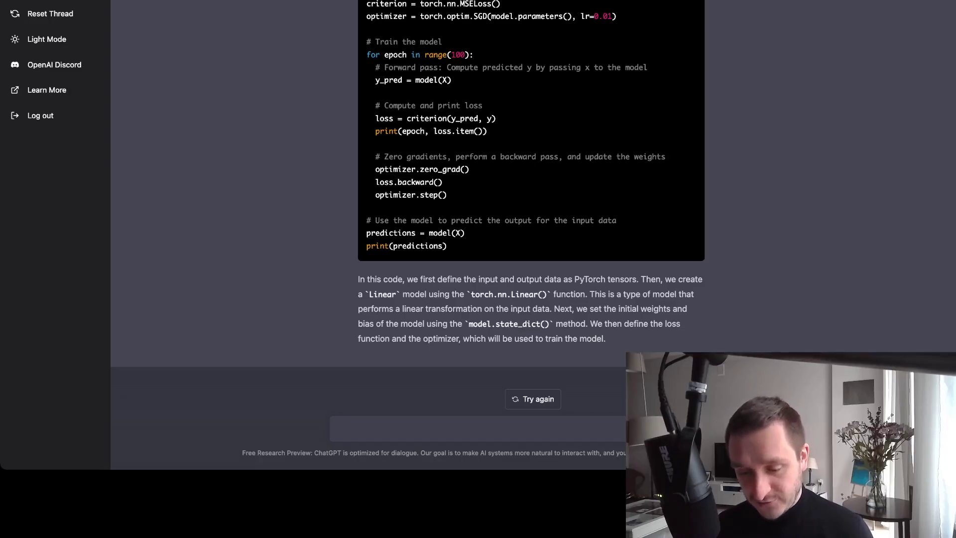
{"action": "scroll", "coordinate": [531, 200], "scroll_direction": "up", "scroll_amount": 20}
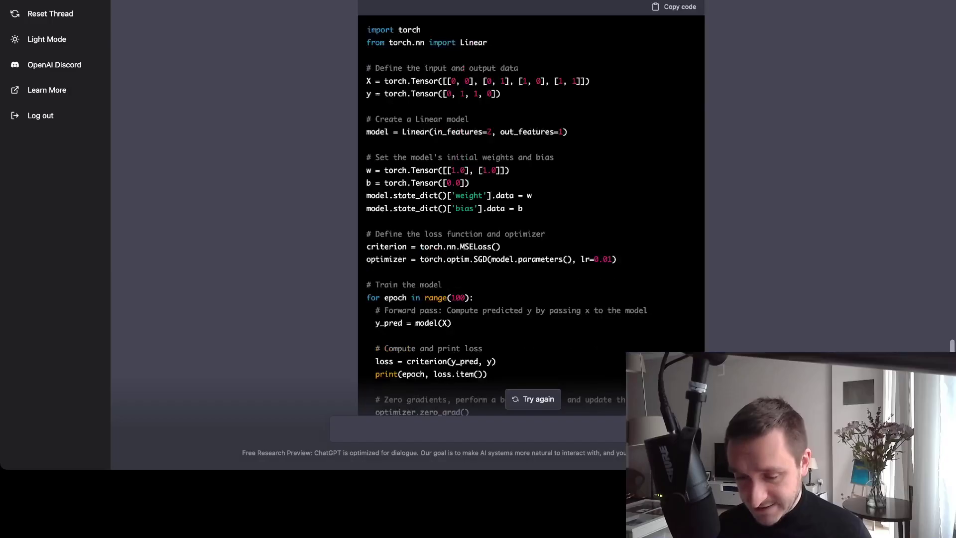
{"action": "scroll", "coordinate": [531, 199], "scroll_direction": "up", "scroll_amount": 15}
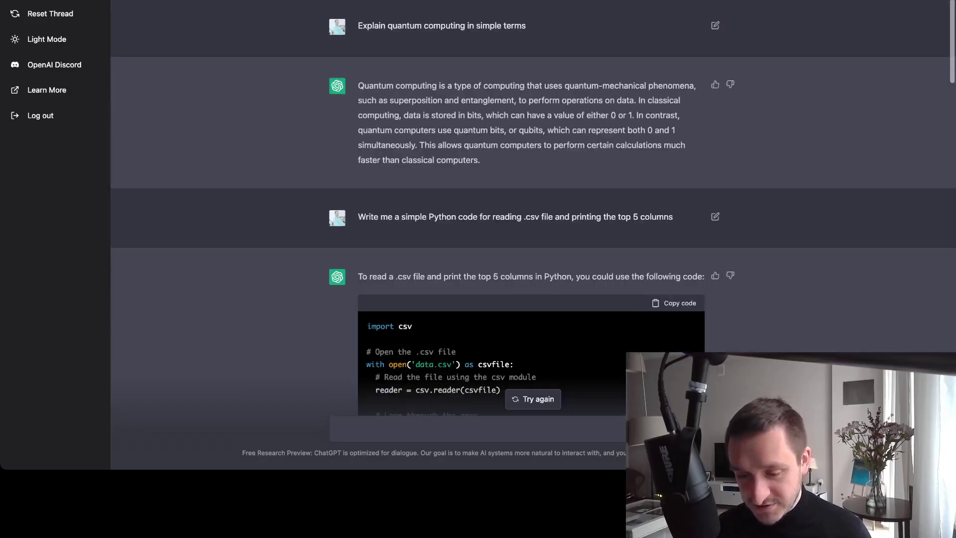
{"action": "scroll", "coordinate": [531, 200], "scroll_direction": "down", "scroll_amount": 20}
{"action": "scroll", "coordinate": [530, 199], "scroll_direction": "down", "scroll_amount": 8}
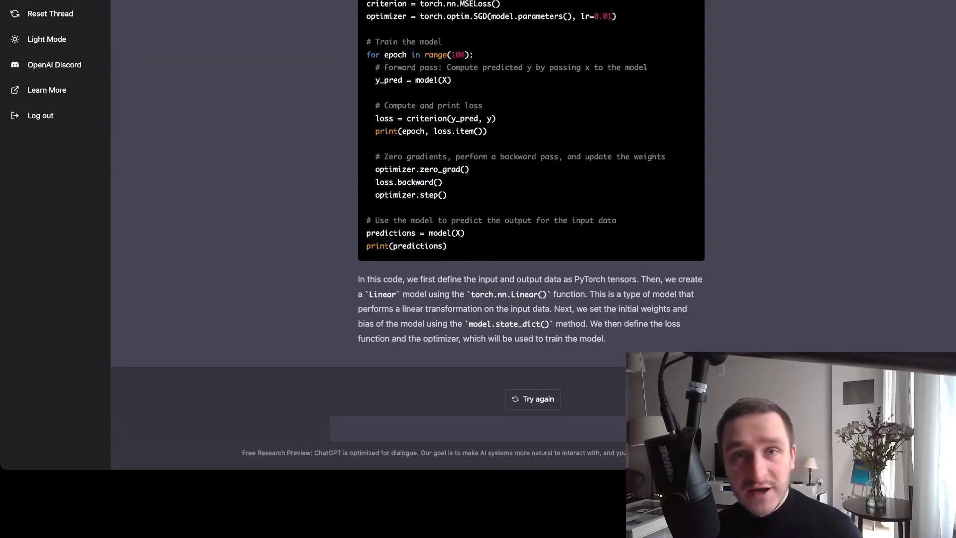